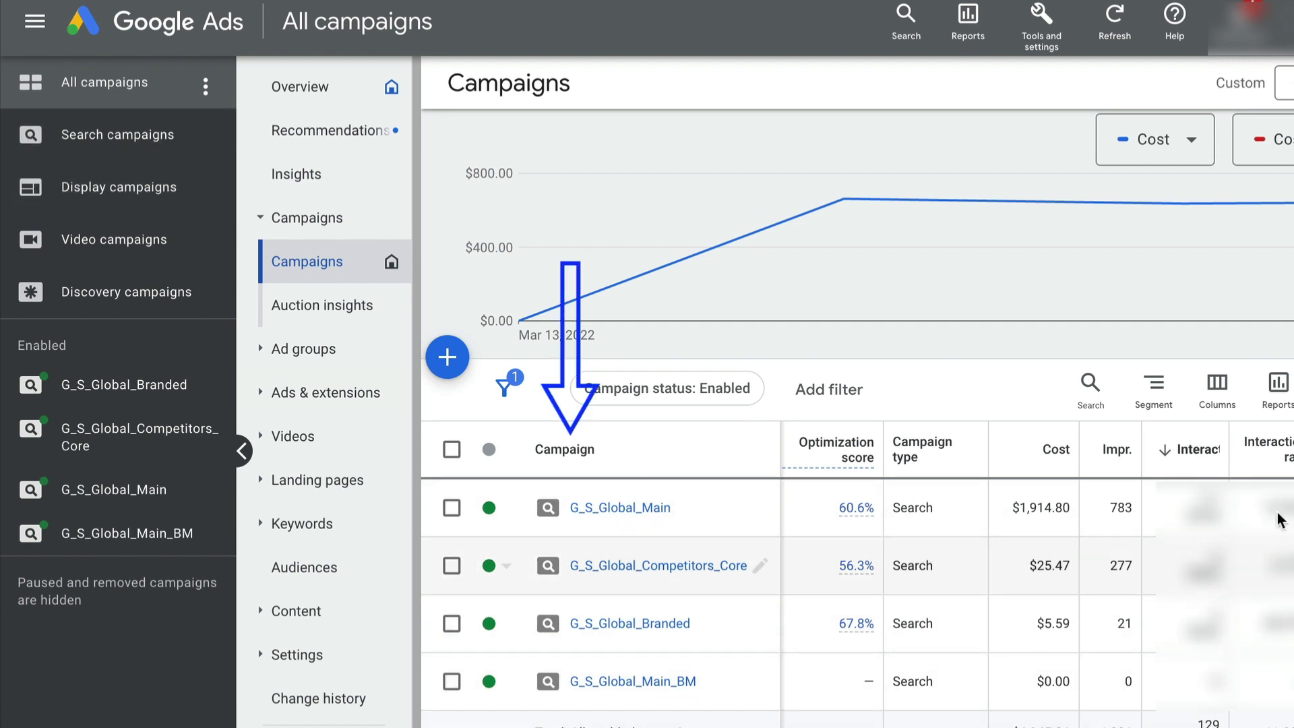
# Open the G_S_Global_Main campaign's Search keywords list and scroll through its keywords
pyautogui.click(450, 507)
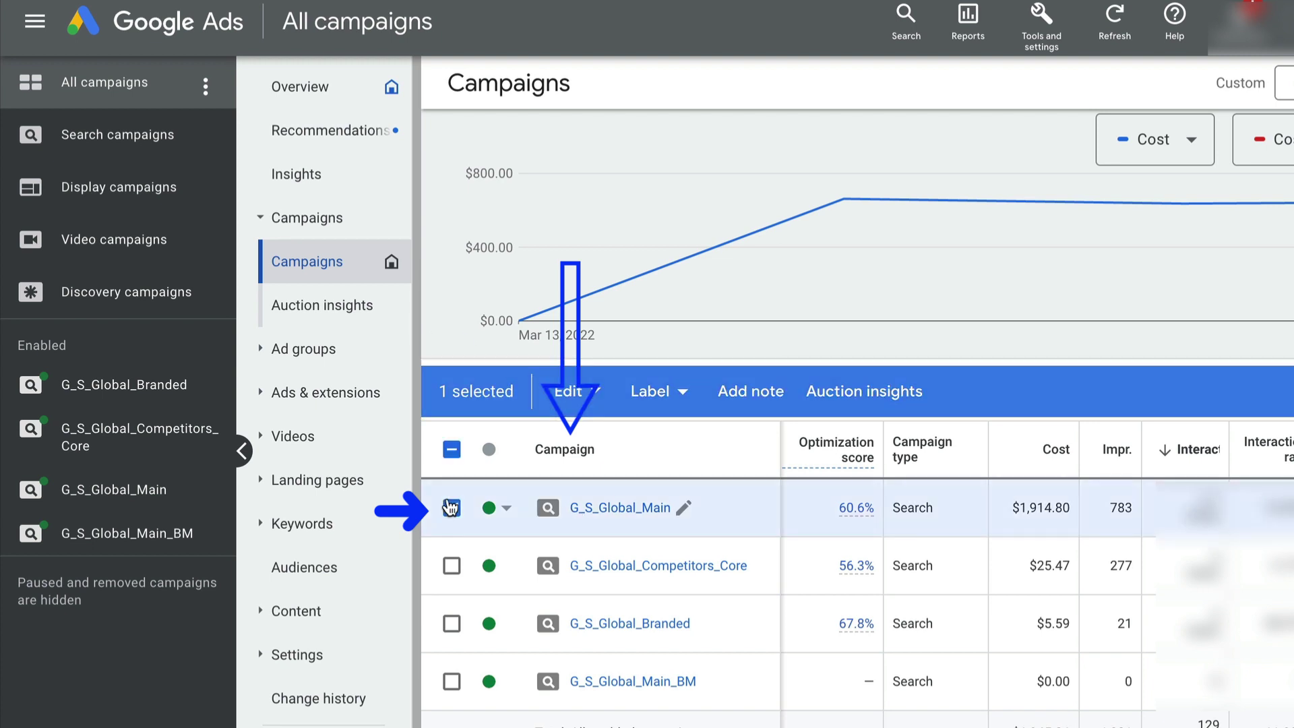
pyautogui.click(593, 510)
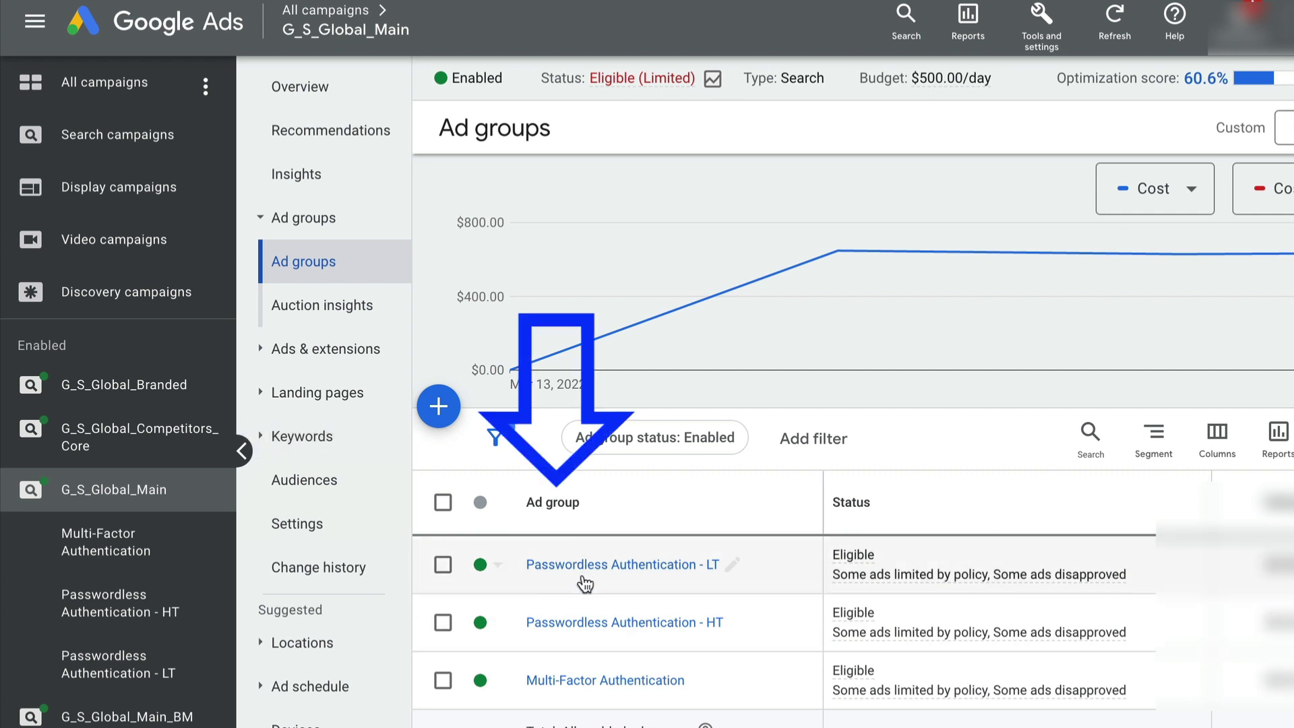
pyautogui.click(266, 438)
pyautogui.click(278, 475)
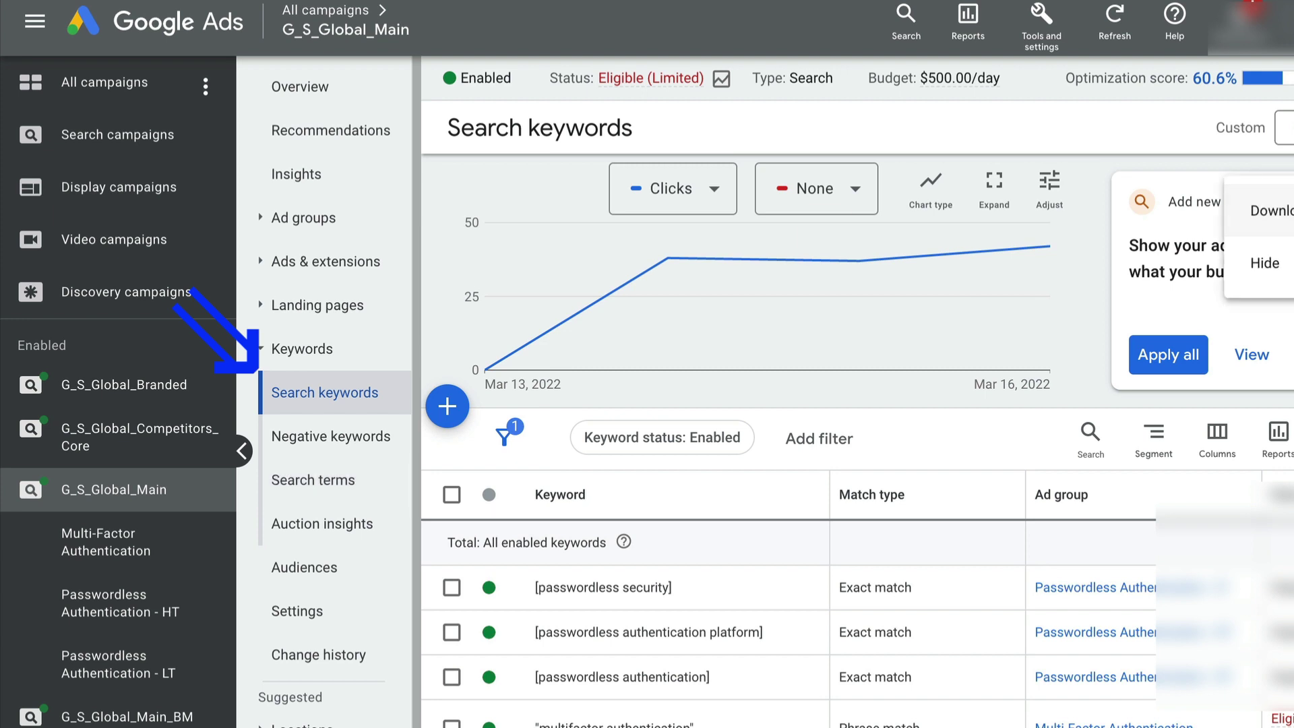
pyautogui.scroll(-5, 876, 670)
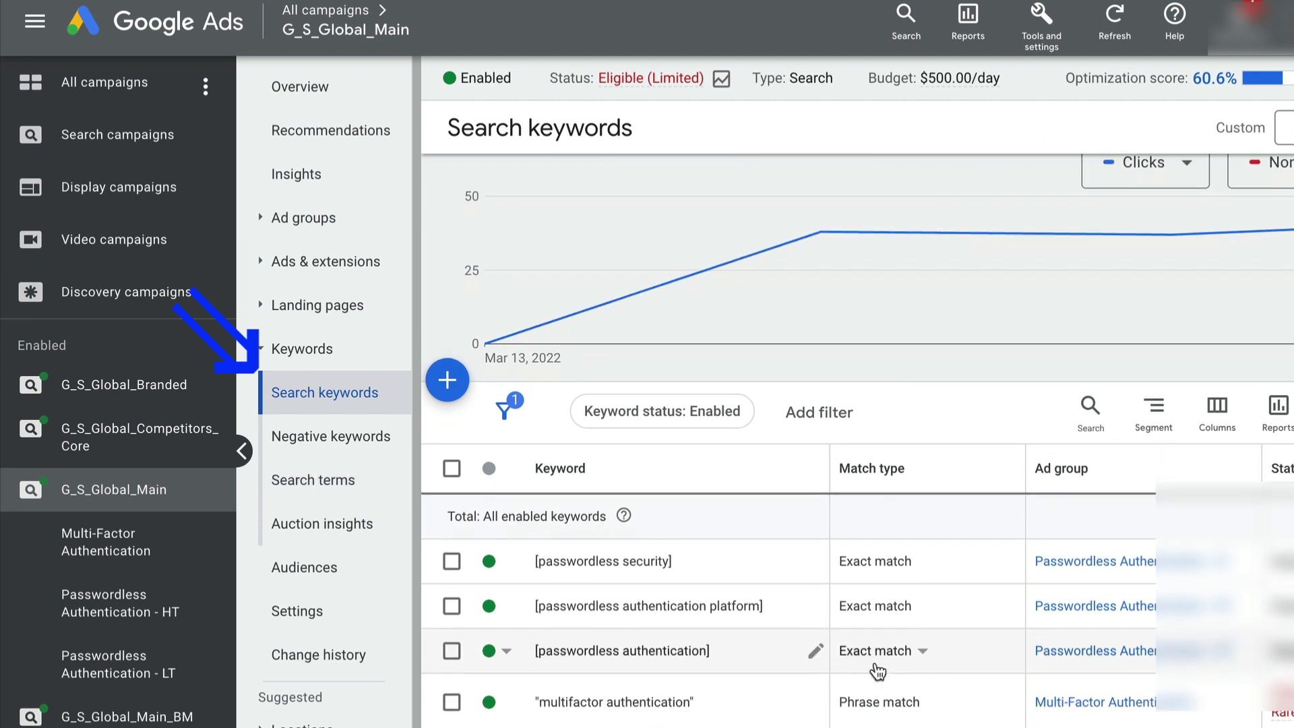
pyautogui.scroll(-20, 875, 660)
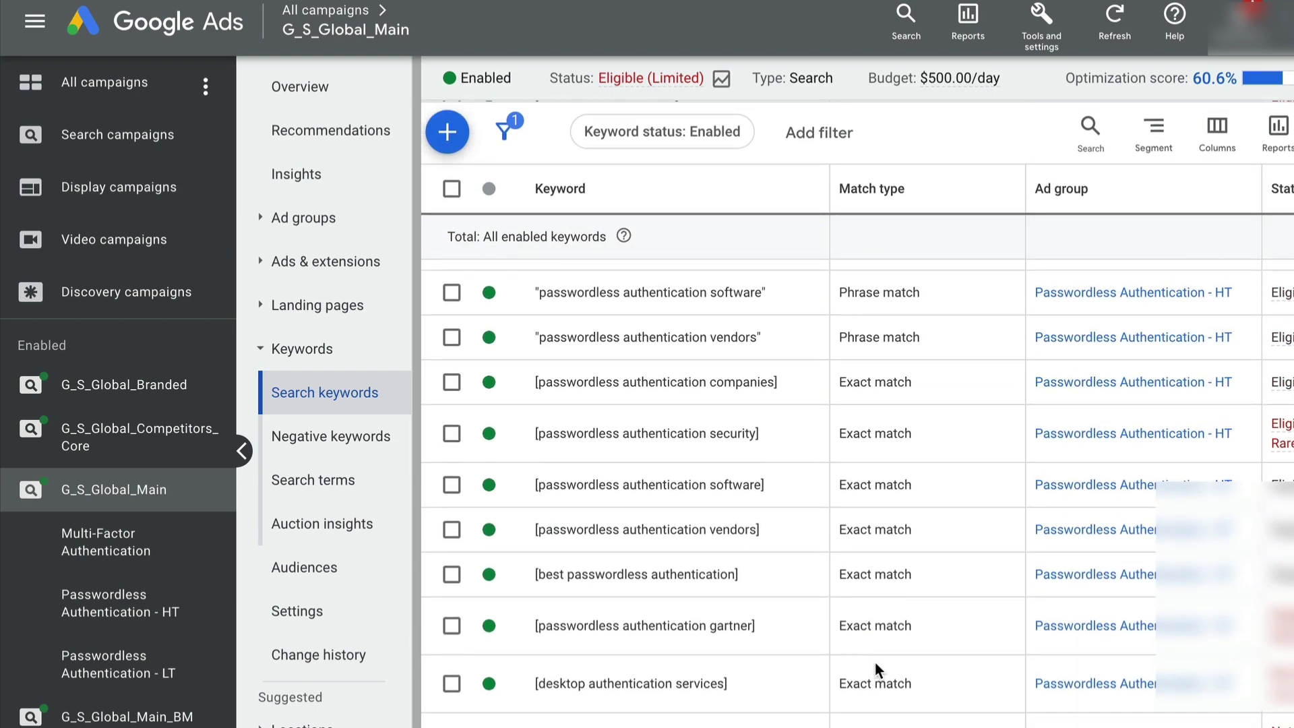
pyautogui.scroll(-5, 875, 661)
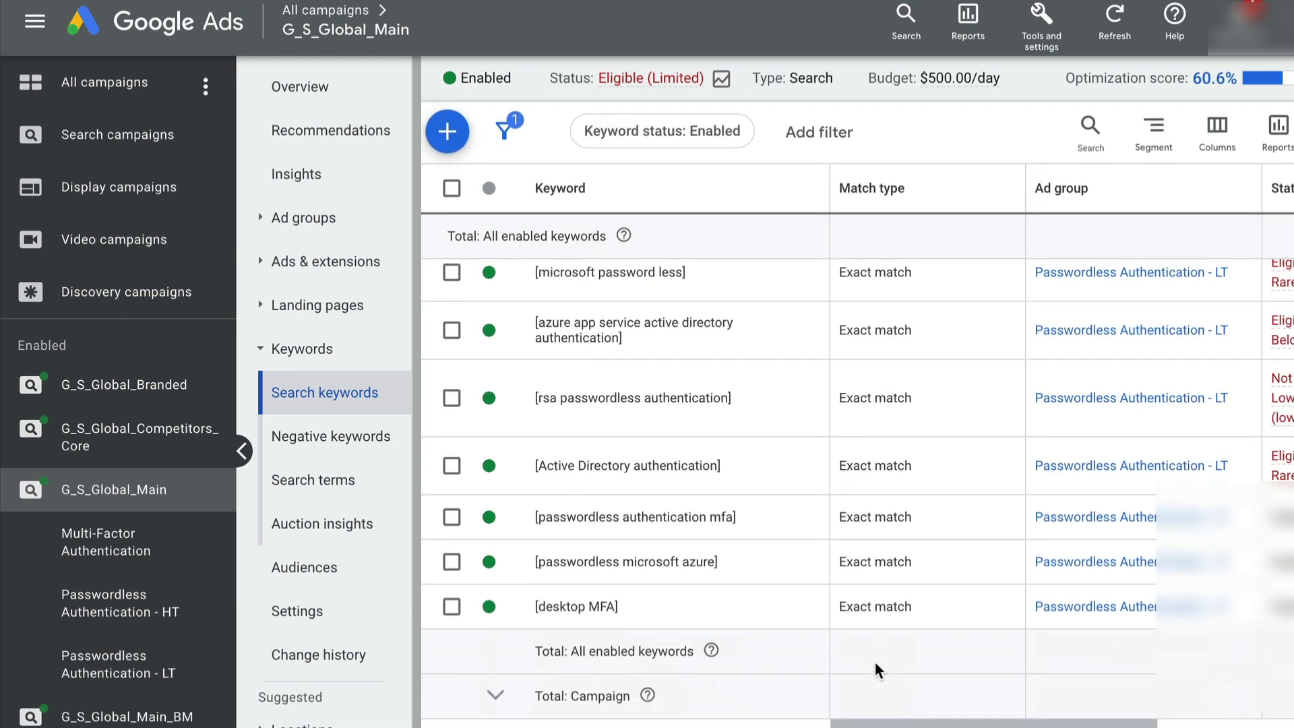
pyautogui.scroll(20, 875, 660)
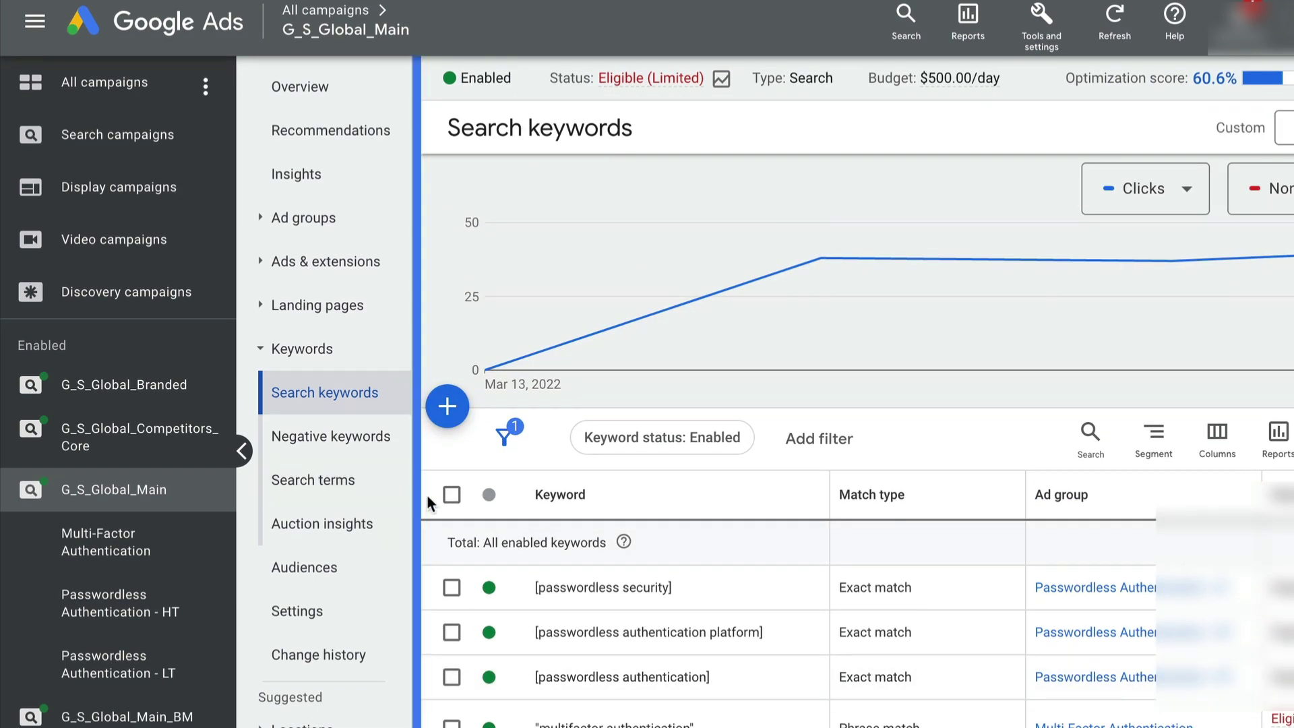
pyautogui.click(452, 495)
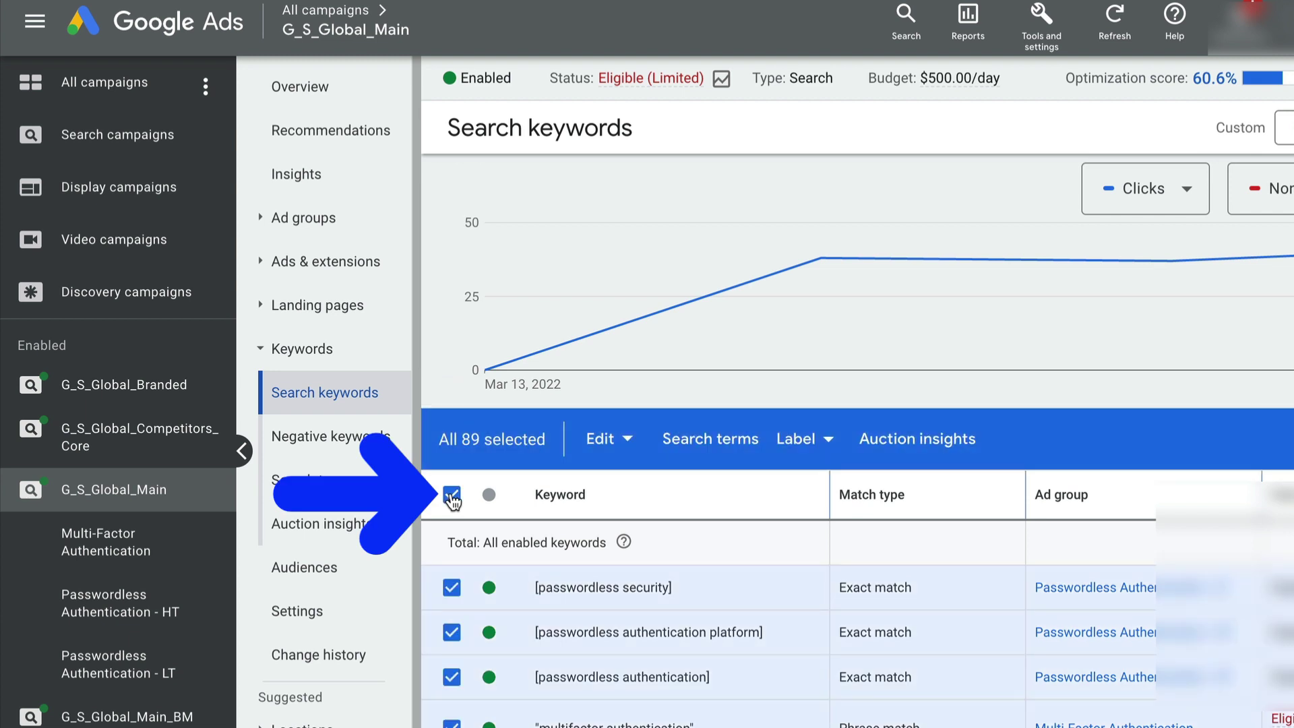
pyautogui.click(627, 446)
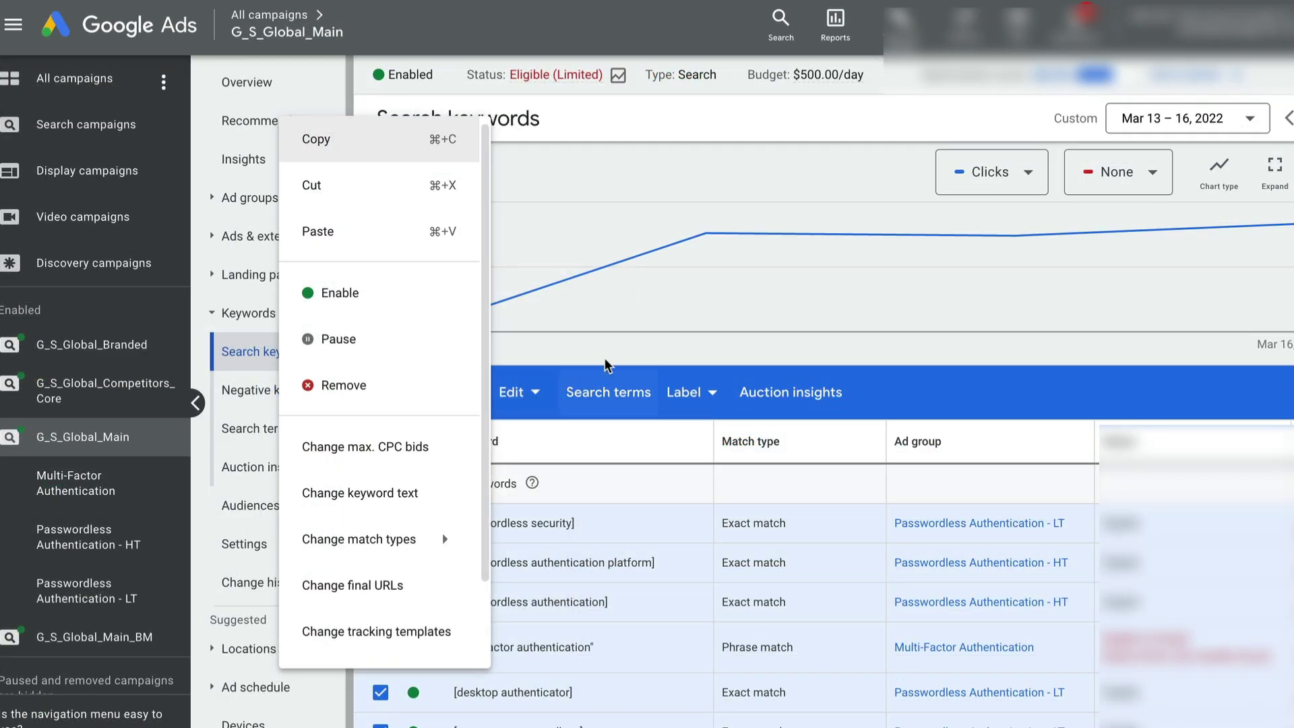
pyautogui.click(615, 346)
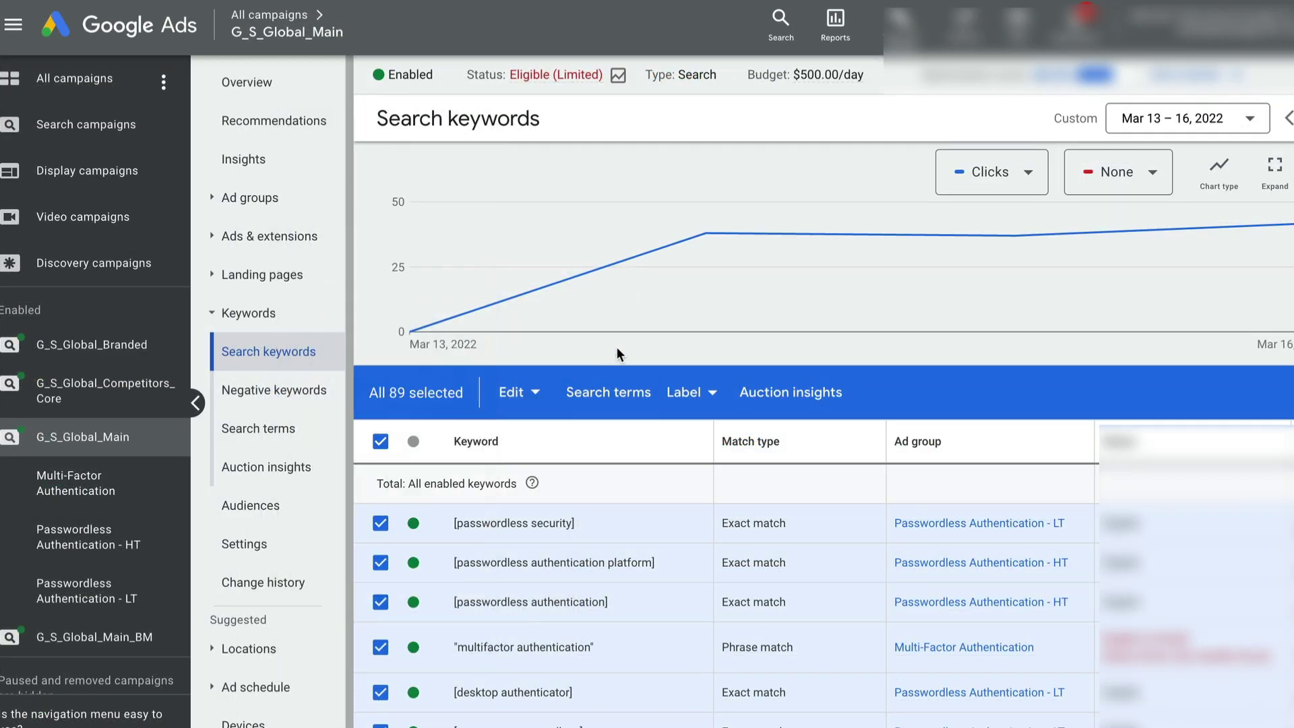
# Open the Search terms report for the selected G_S_Global_Main keywords
pyautogui.click(600, 397)
pyautogui.scroll(-15, 491, 641)
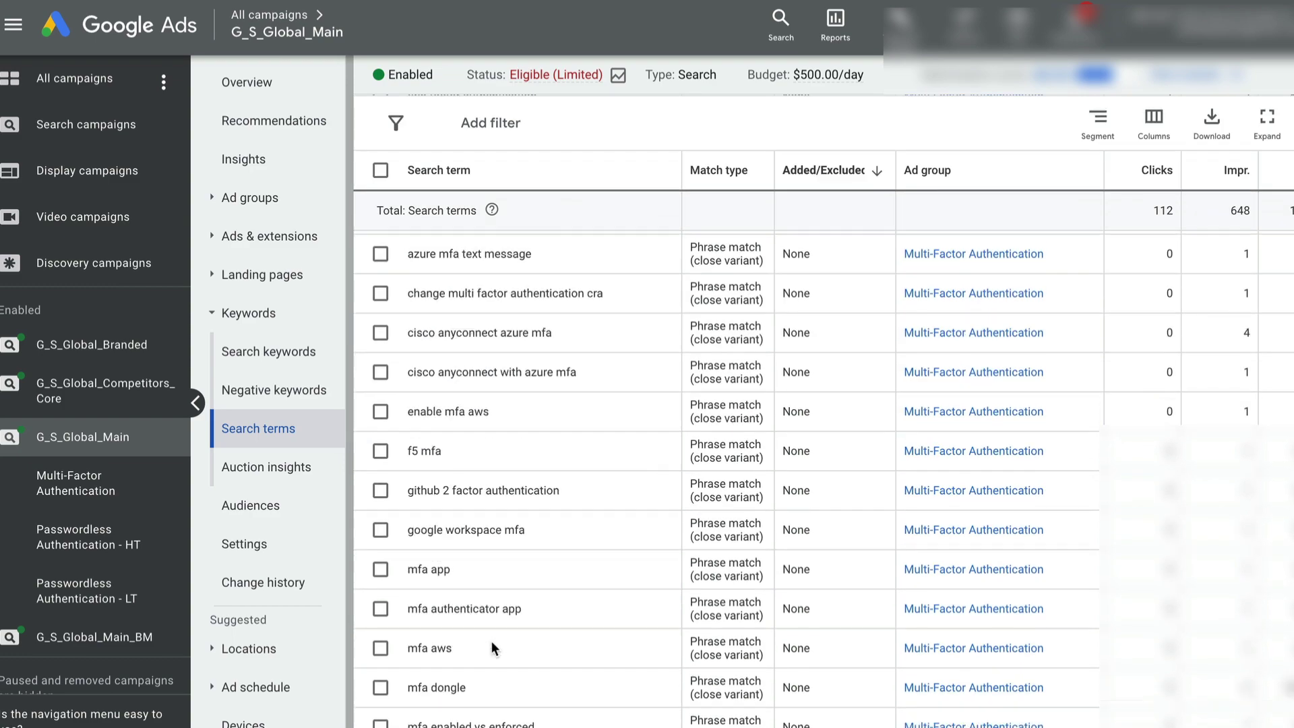
pyautogui.scroll(-15, 491, 641)
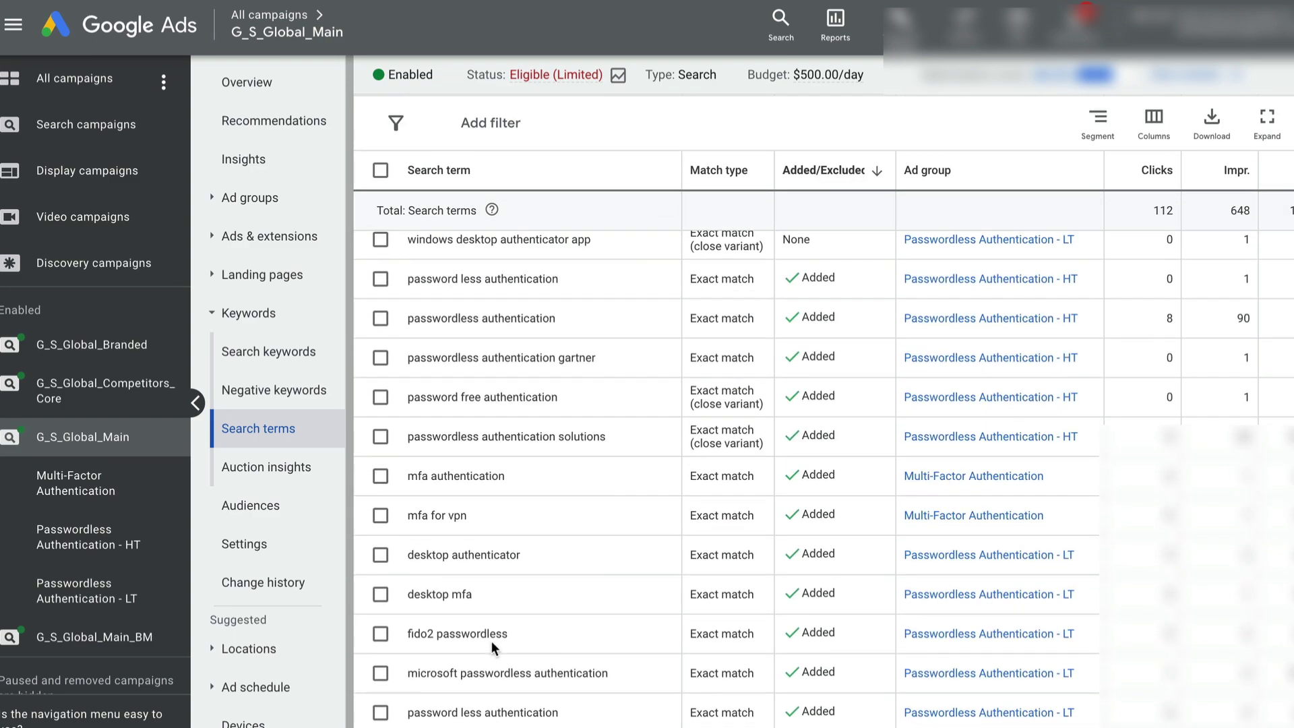
pyautogui.scroll(20, 491, 641)
pyautogui.scroll(10, 491, 641)
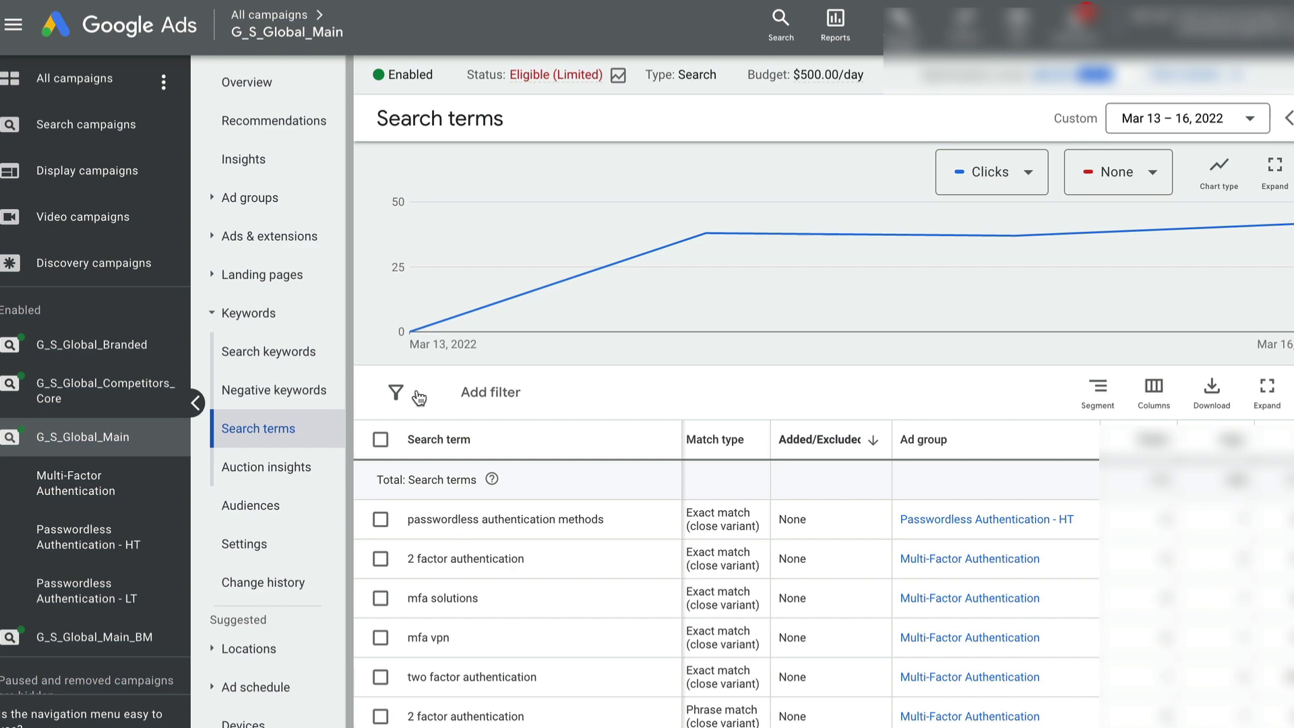
# Select all 100 listed search terms and scroll through them
pyautogui.click(382, 440)
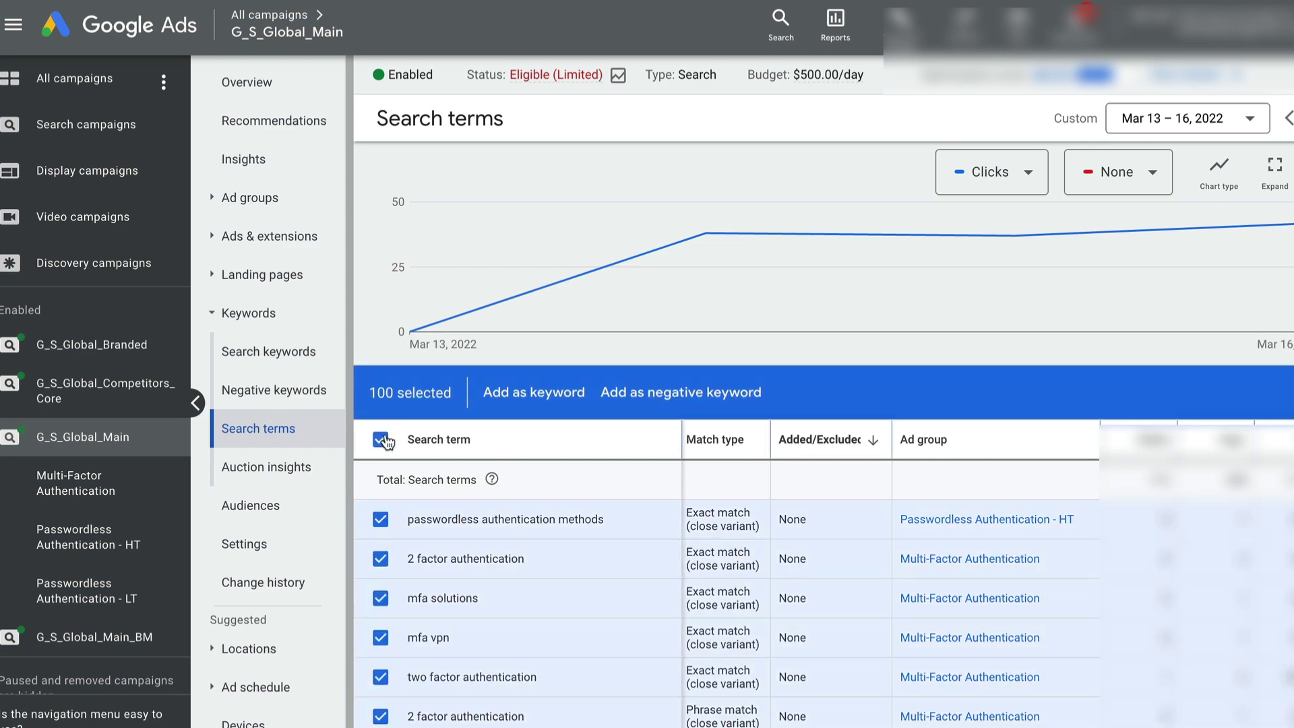
pyautogui.scroll(-10, 490, 619)
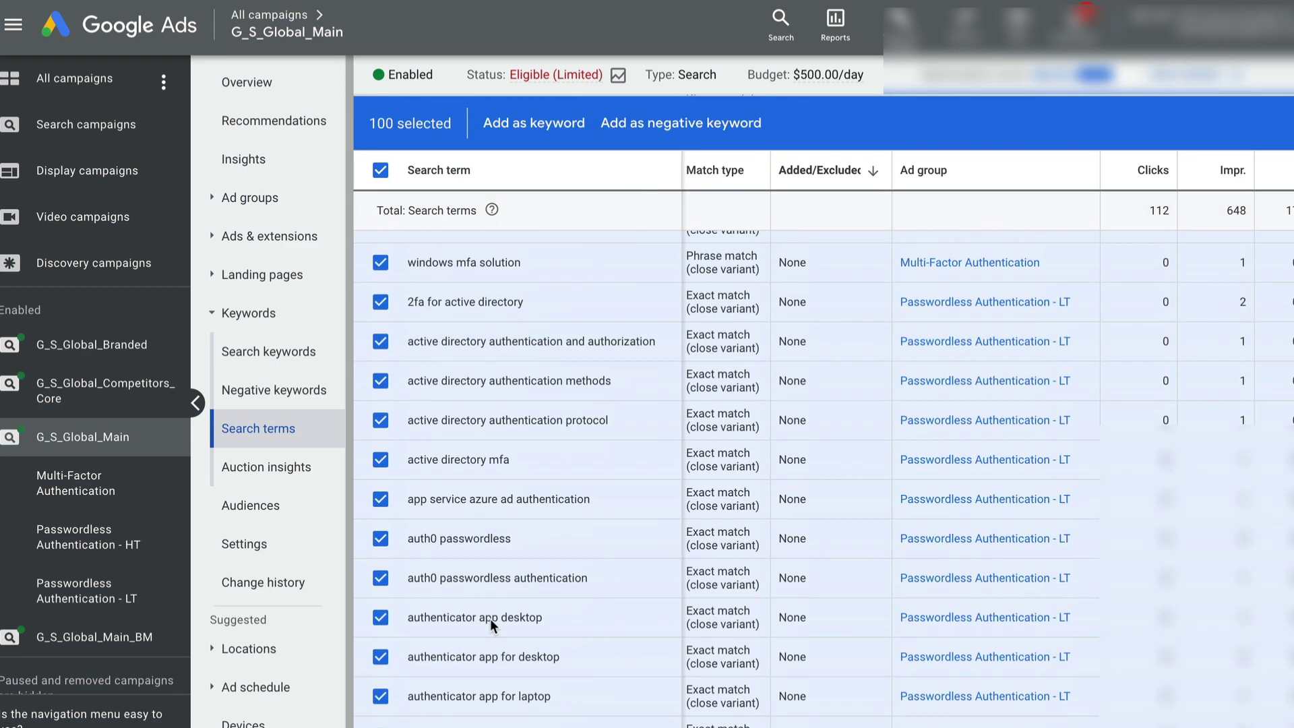
pyautogui.scroll(-10, 490, 619)
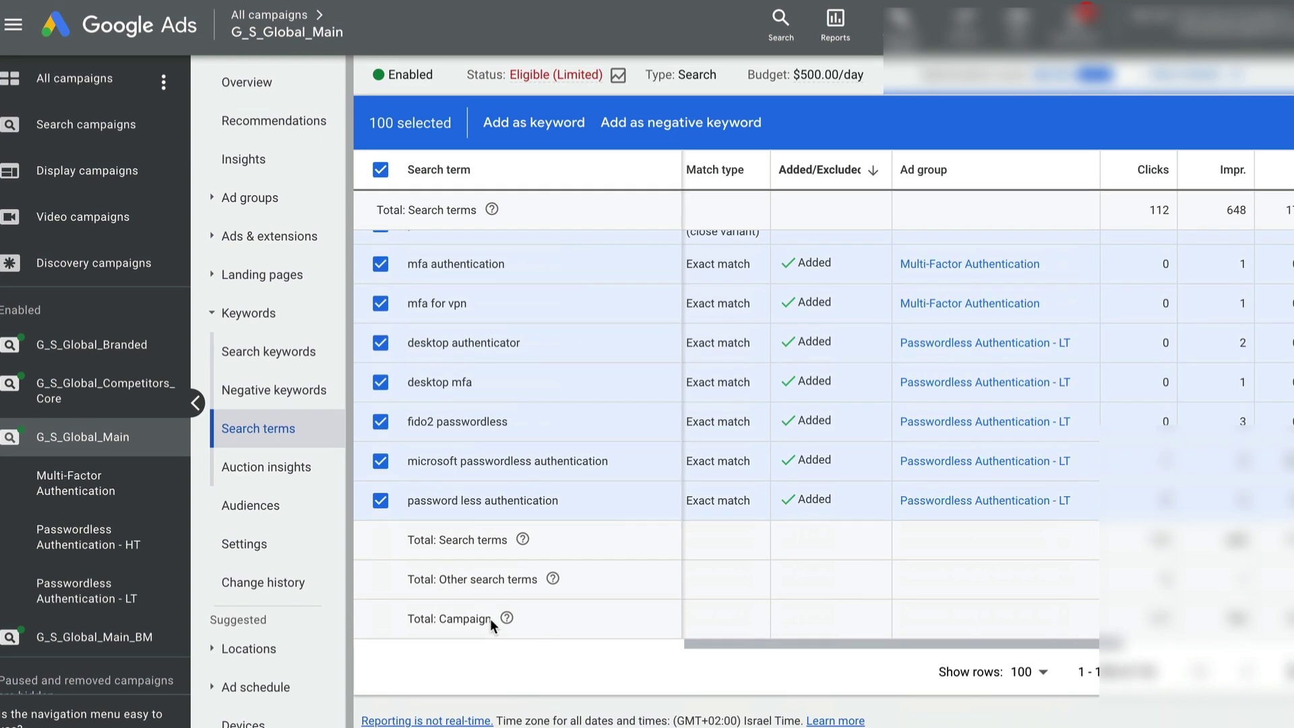
pyautogui.scroll(10, 490, 618)
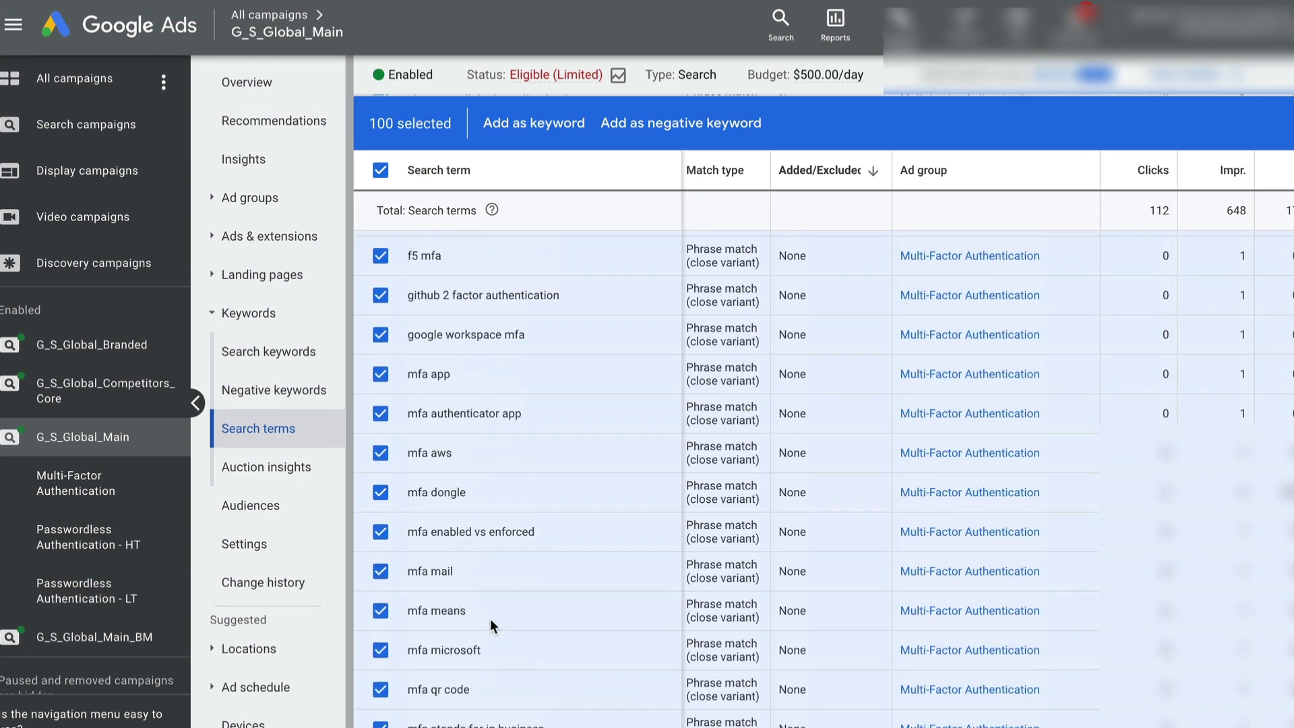
pyautogui.scroll(10, 491, 619)
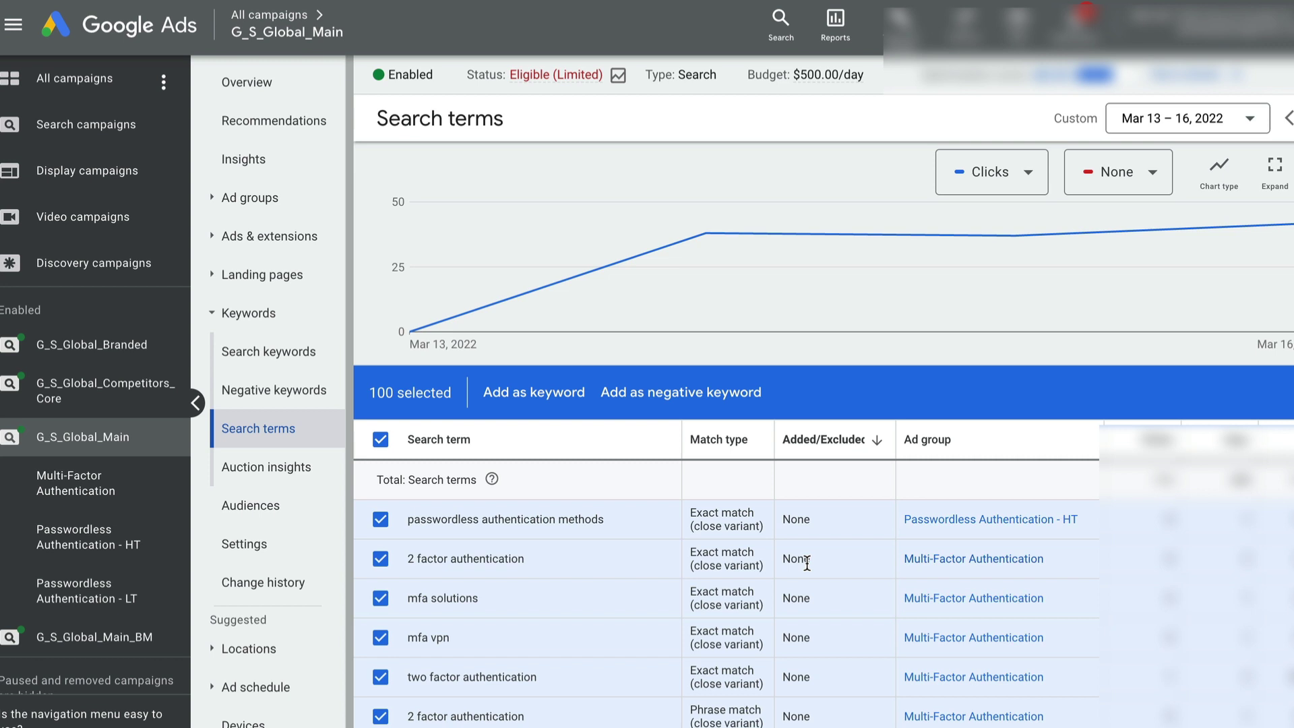
# Select only the mfa vpn search term and start adding it as a negative keyword
pyautogui.click(380, 440)
pyautogui.click(380, 638)
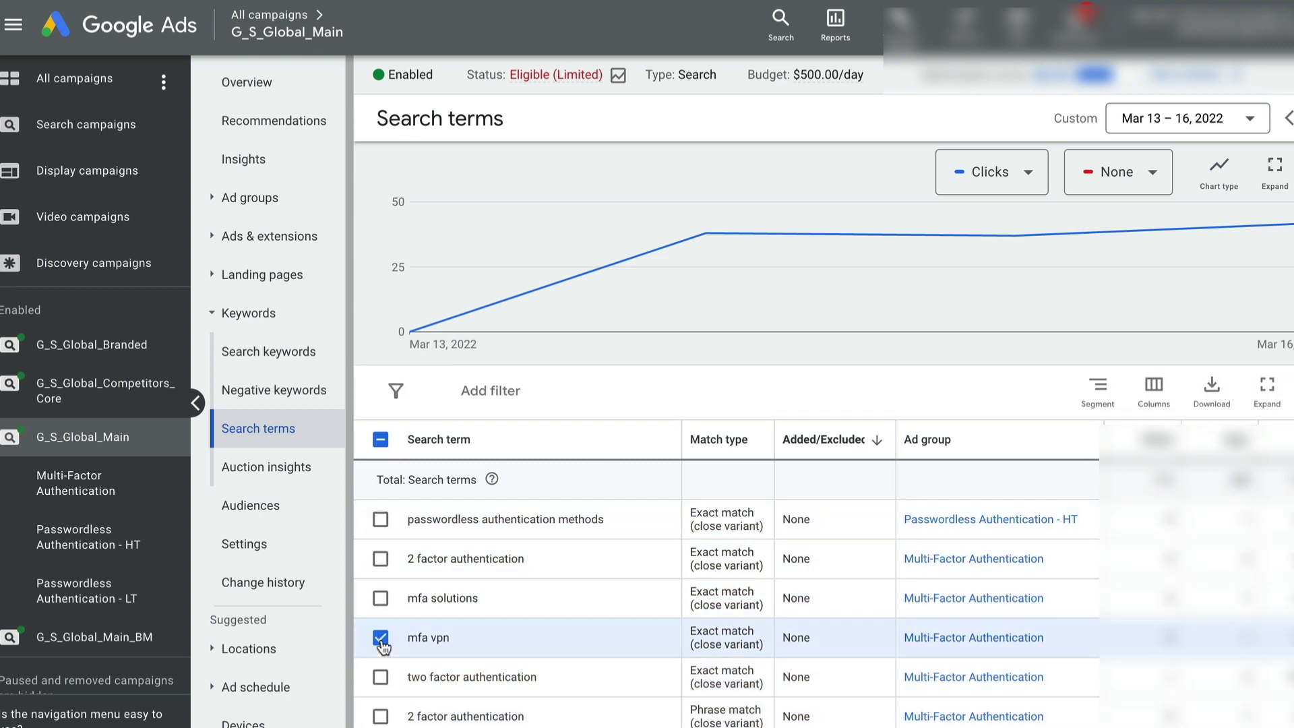
pyautogui.click(678, 390)
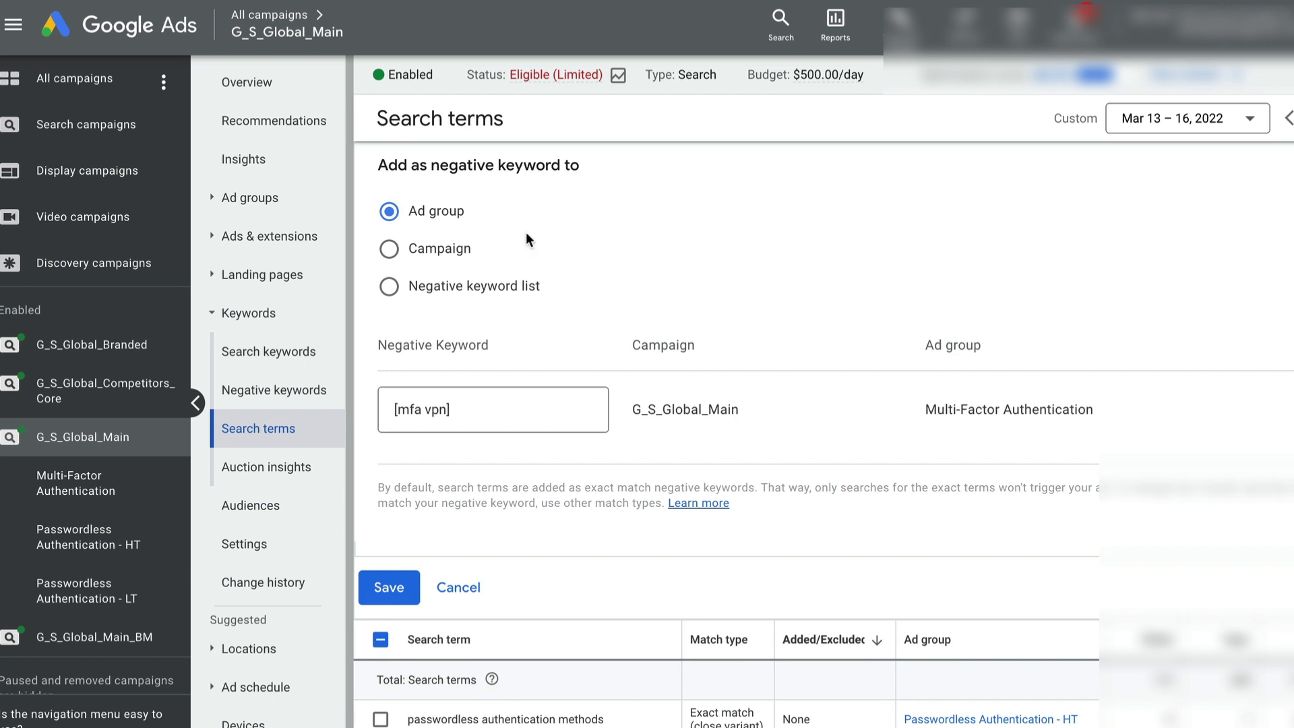
# Set the [mfa vpn] negative keyword to apply at G_S_Global_Main campaign level
pyautogui.moveTo(459, 167); pyautogui.dragTo(515, 166)
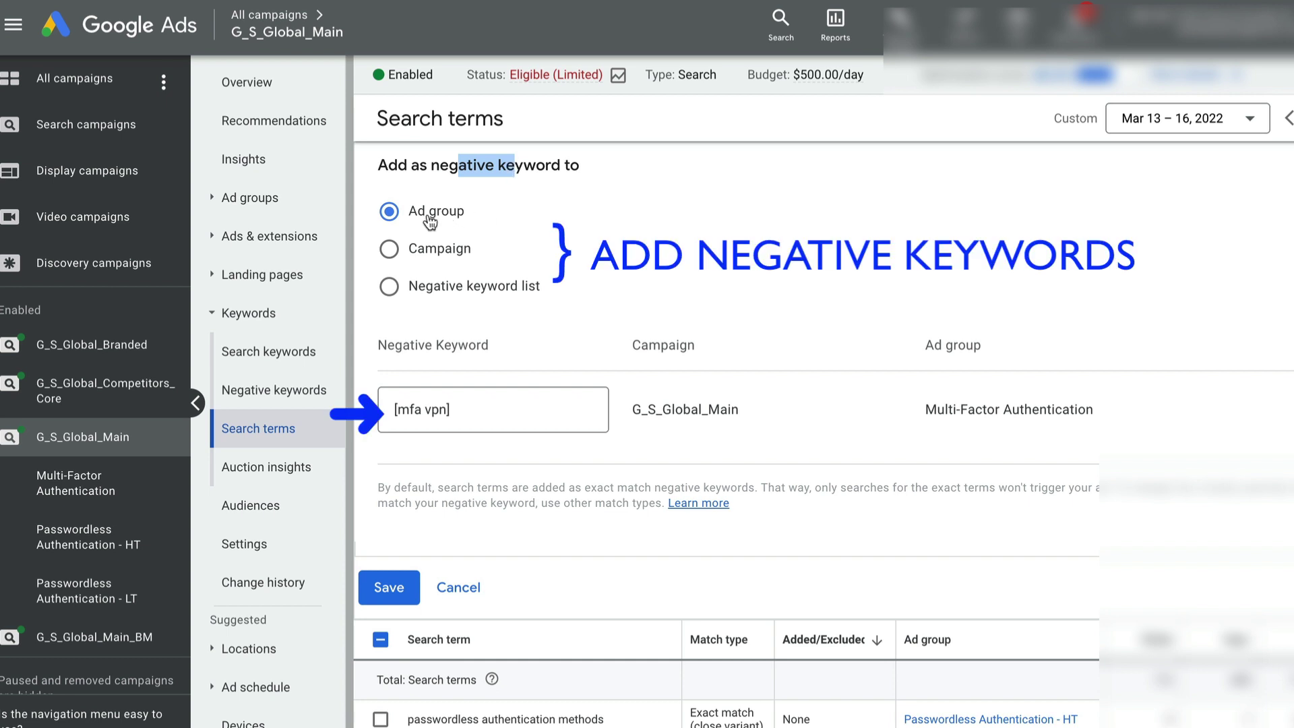
pyautogui.click(390, 251)
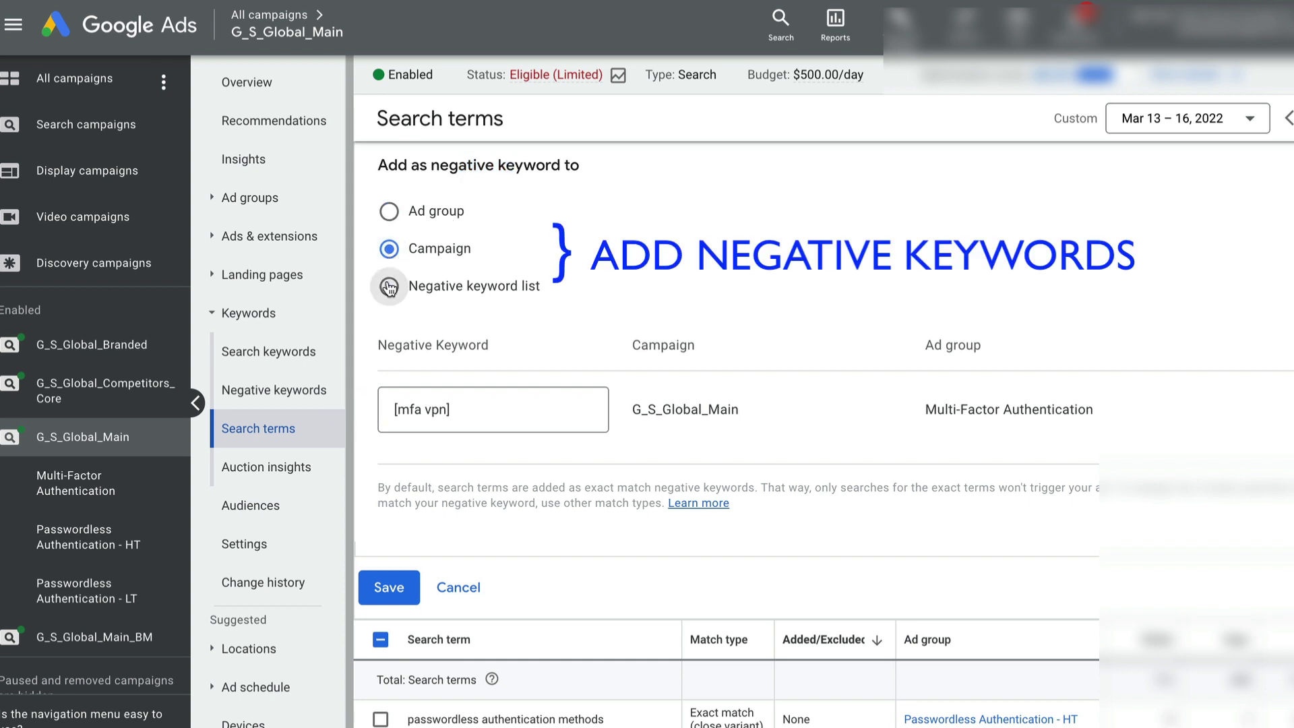
pyautogui.click(388, 286)
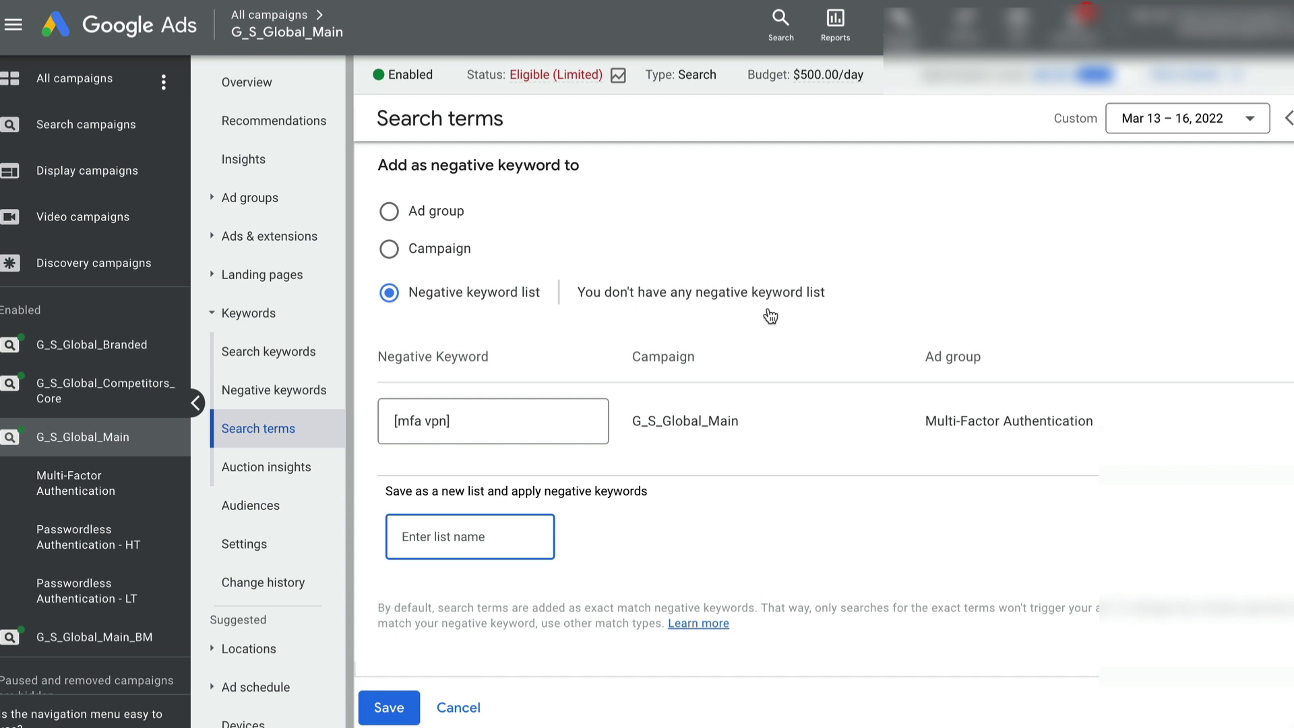
pyautogui.moveTo(768, 315); pyautogui.dragTo(407, 268)
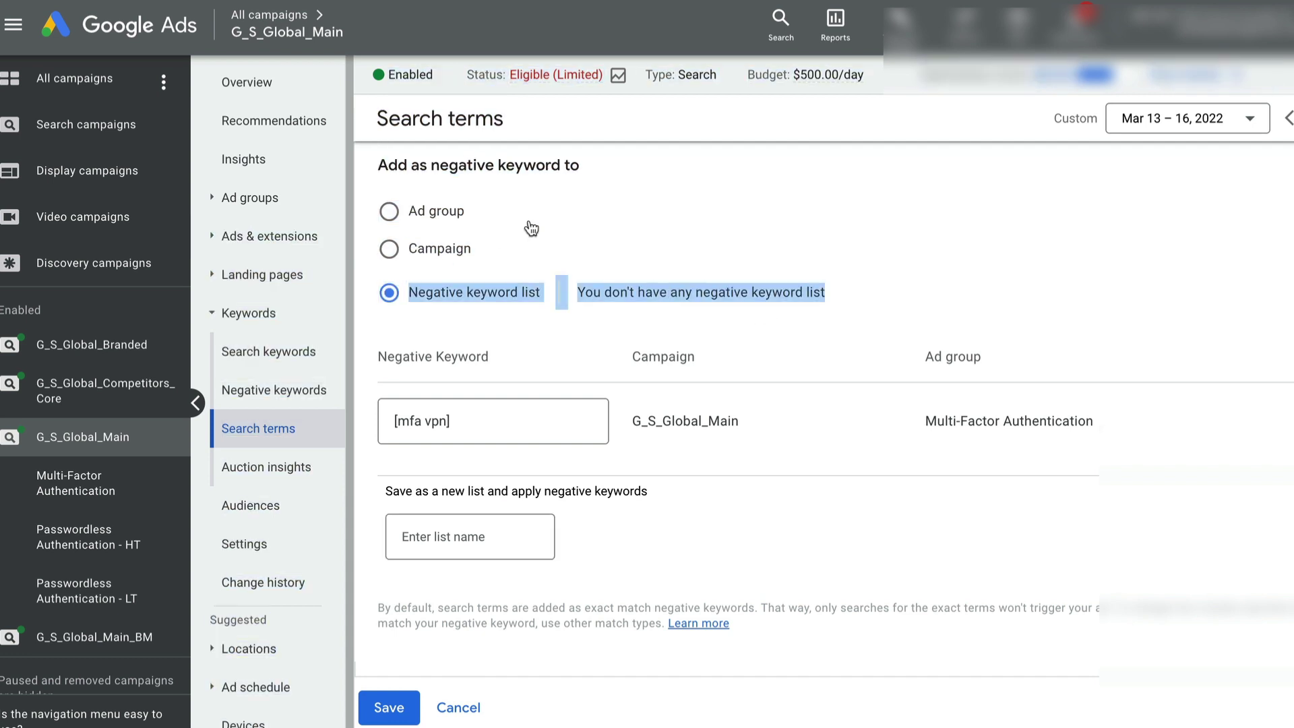
pyautogui.click(363, 215)
pyautogui.click(391, 249)
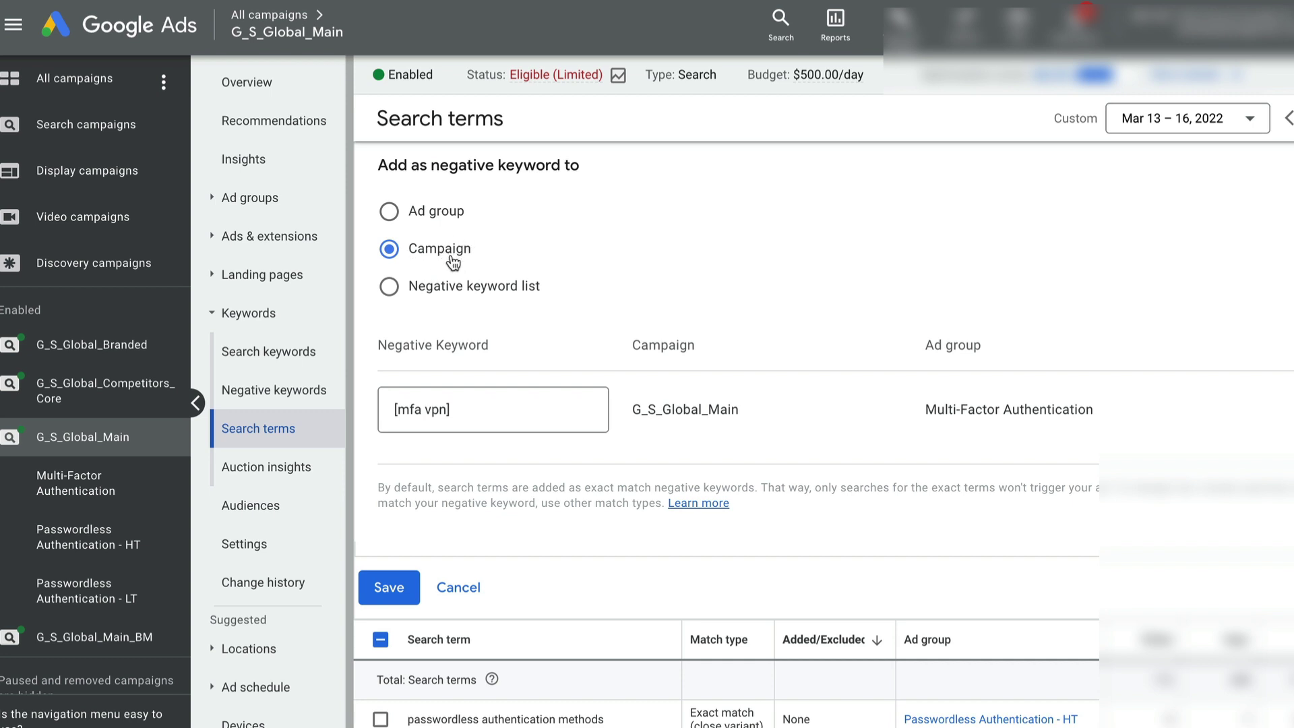
pyautogui.click(476, 400)
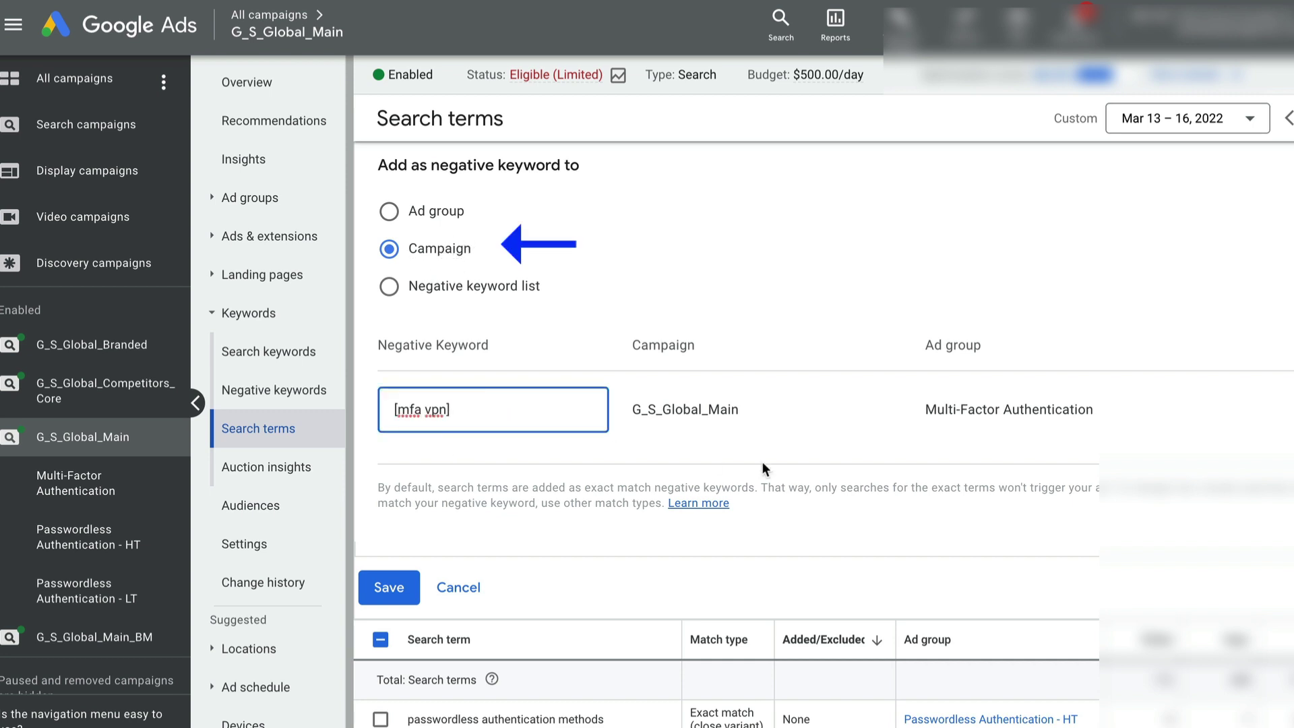
pyautogui.click(709, 418)
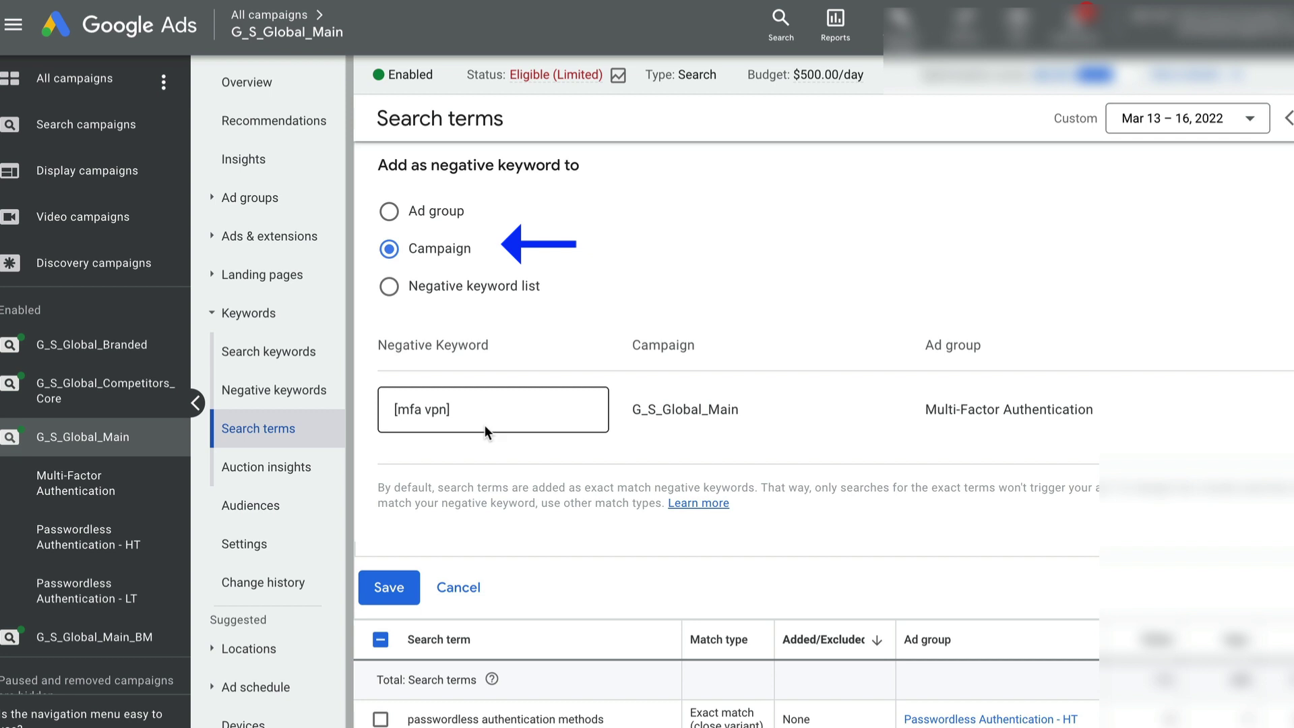
pyautogui.moveTo(476, 416); pyautogui.dragTo(393, 414)
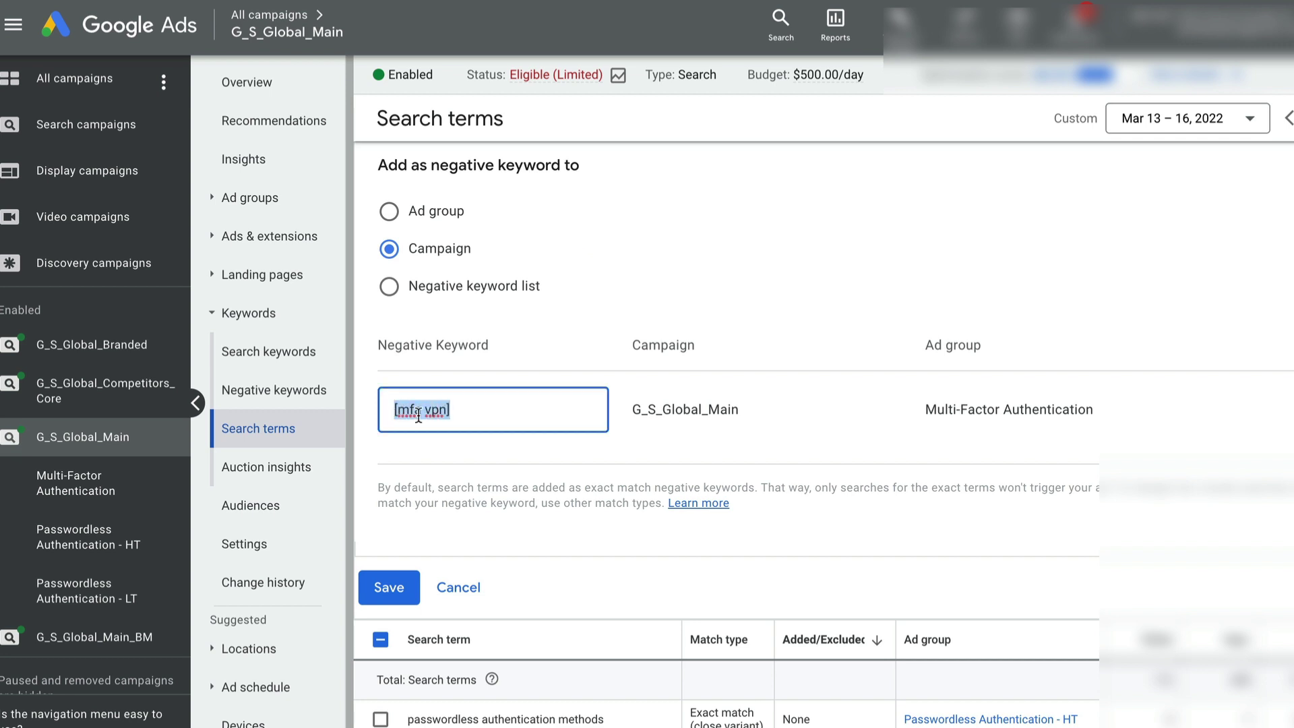
pyautogui.click(418, 416)
pyautogui.click(397, 411)
pyautogui.press('BackSpace')
pyautogui.click(393, 411)
pyautogui.write('"')
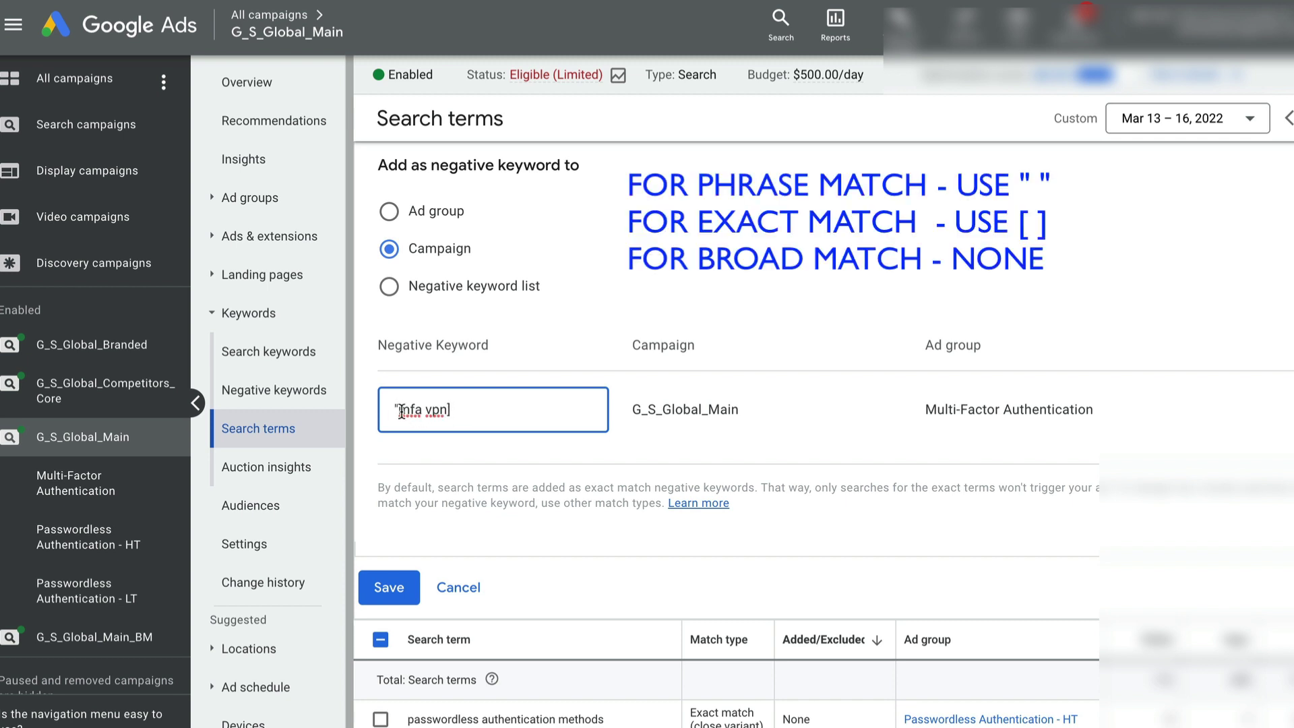
pyautogui.press('BackSpace')
pyautogui.write('[')
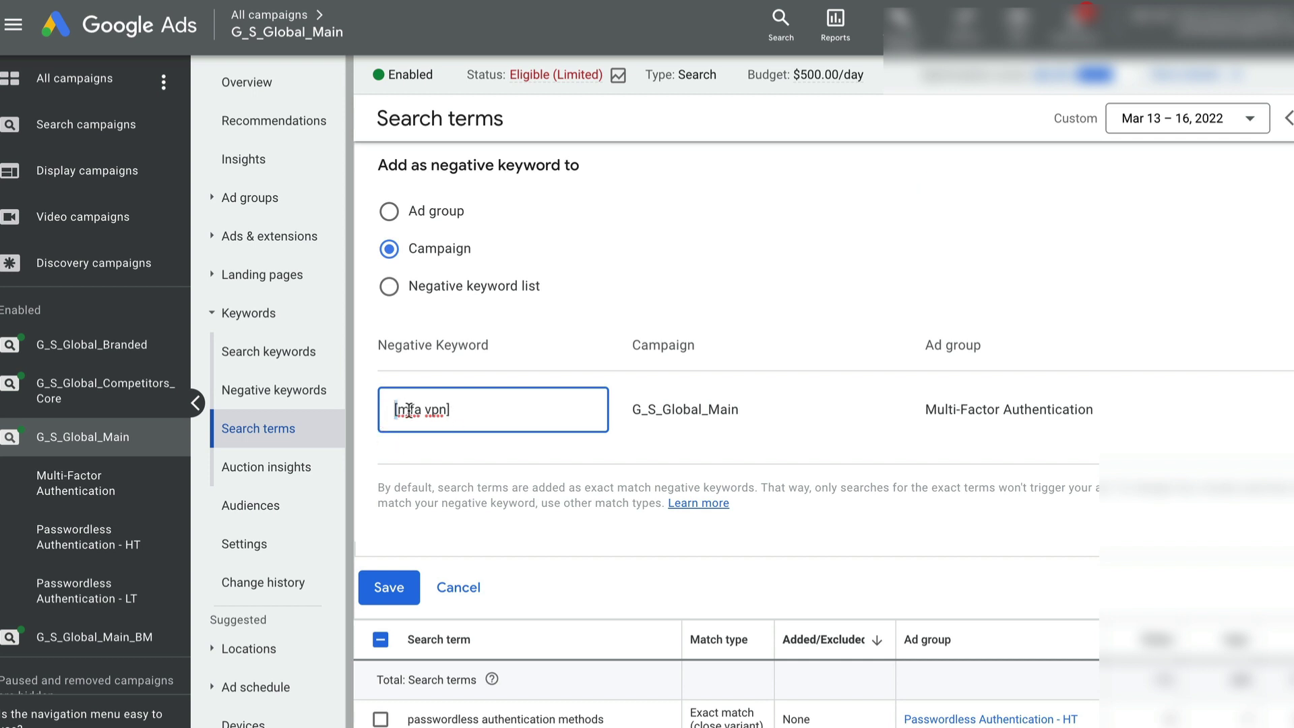
pyautogui.moveTo(408, 411); pyautogui.dragTo(444, 413)
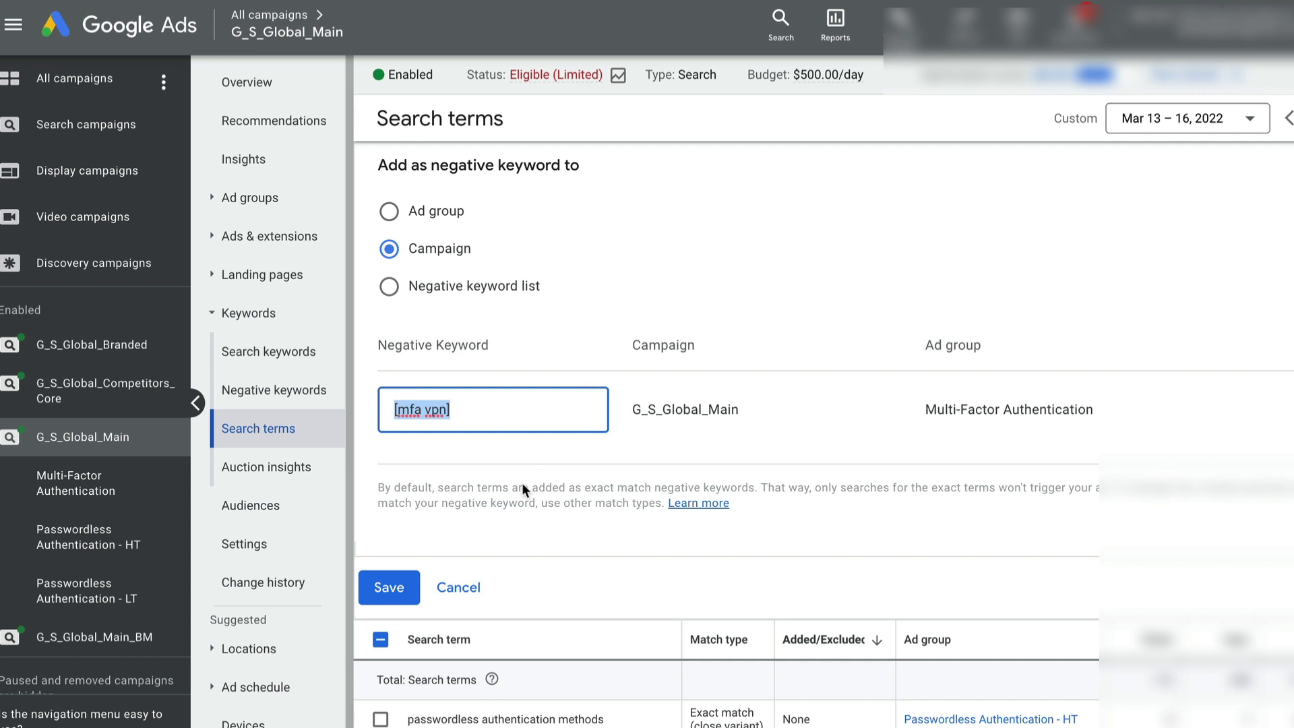
# Save the mfa vpn campaign negative, confirm it shows Excluded, and unselect its row
pyautogui.click(413, 590)
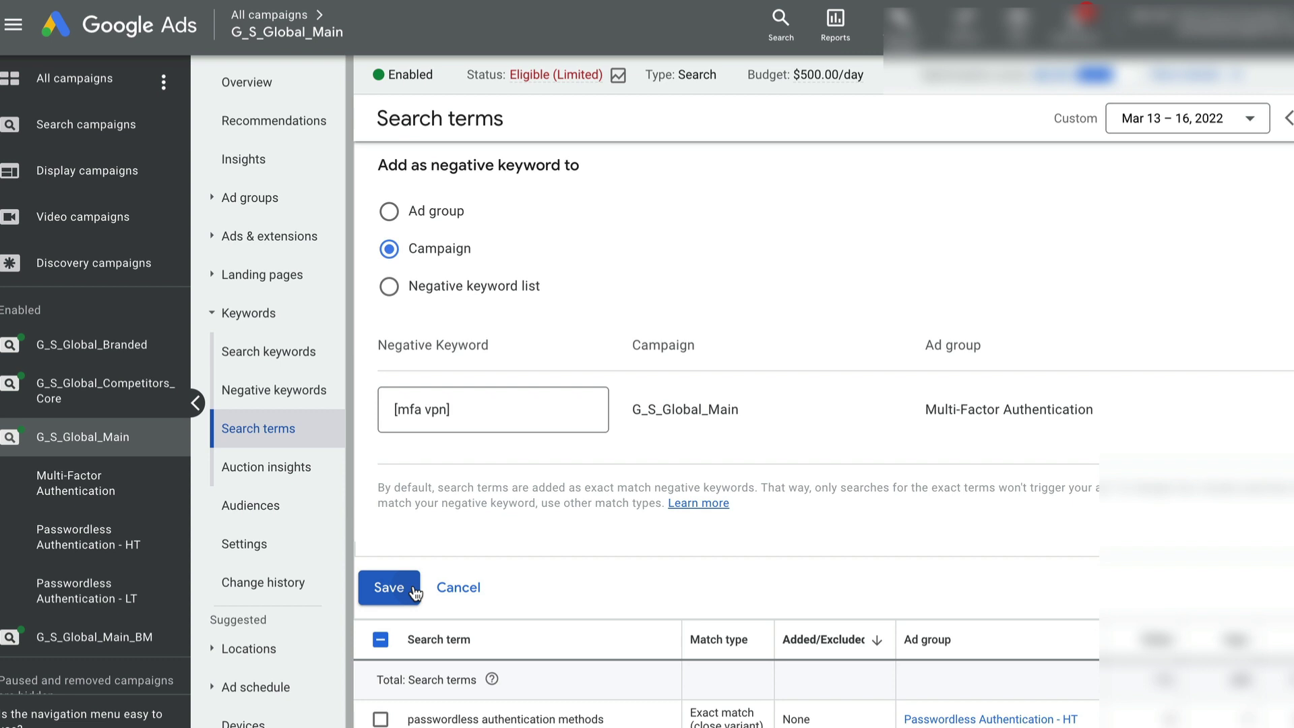
pyautogui.scroll(-1, 763, 666)
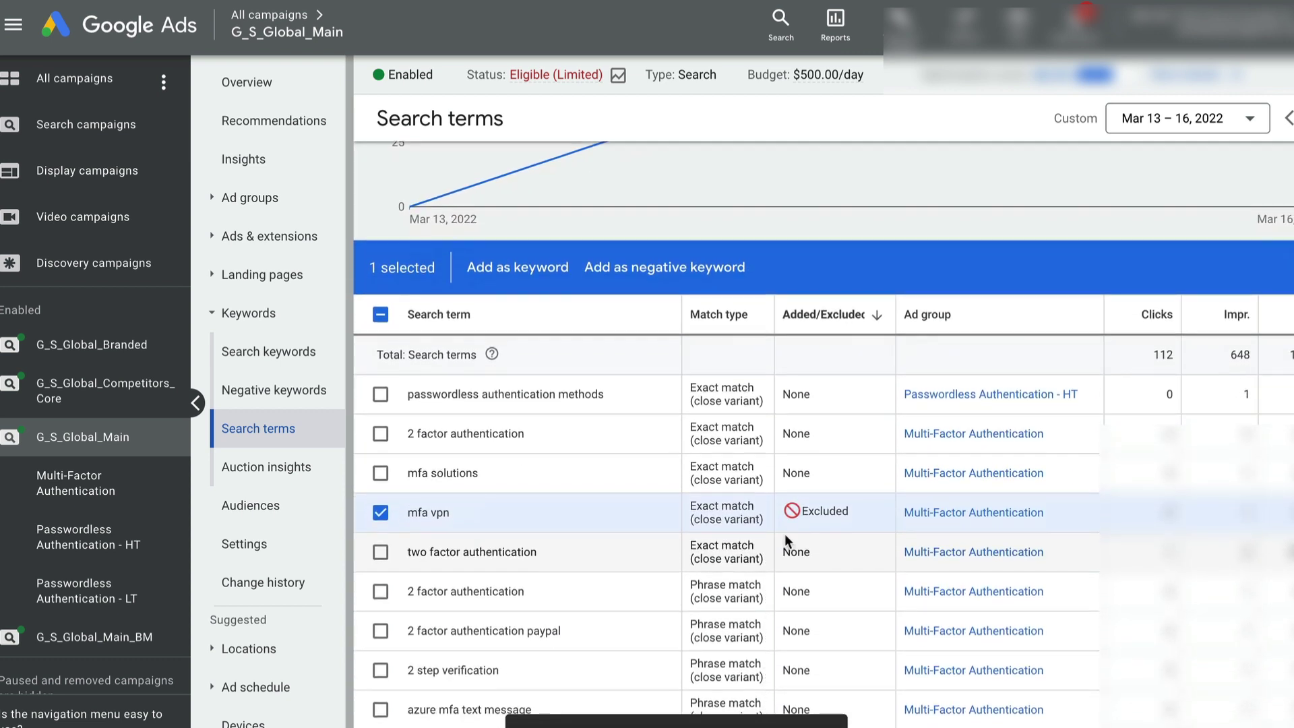
pyautogui.moveTo(804, 512); pyautogui.dragTo(847, 510)
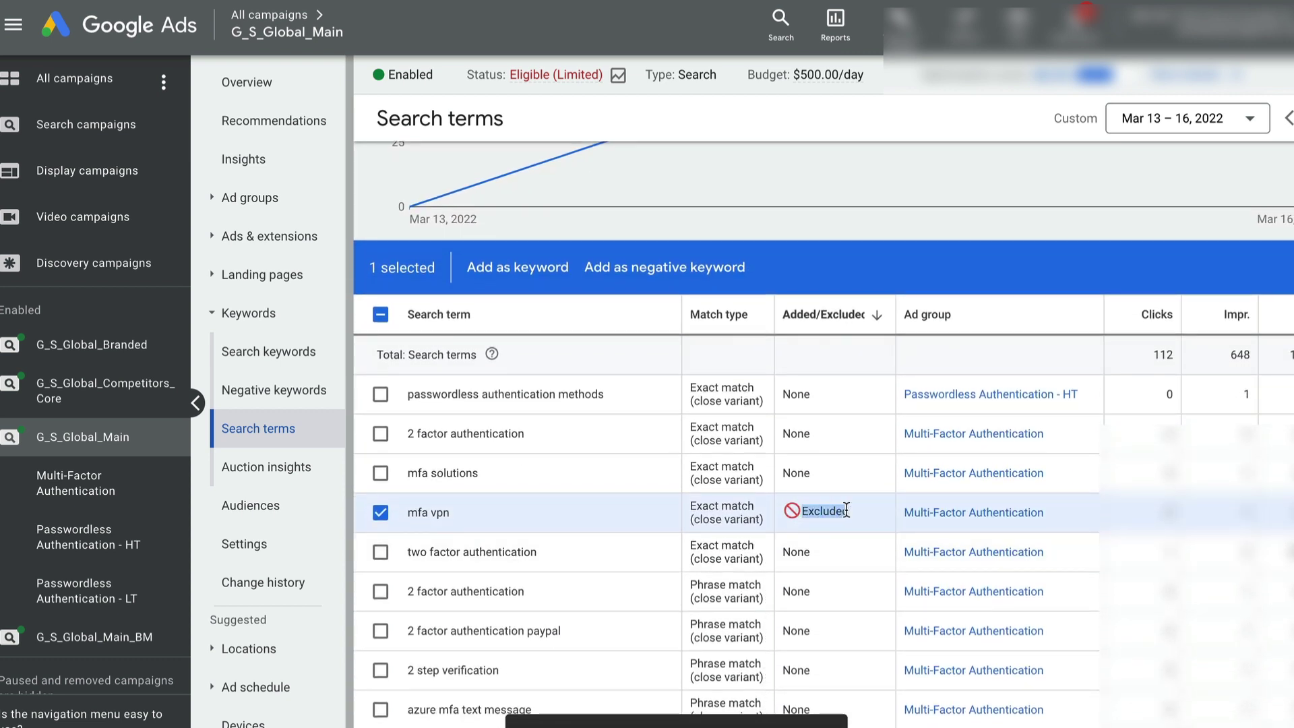
pyautogui.click(381, 514)
pyautogui.scroll(-2, 442, 569)
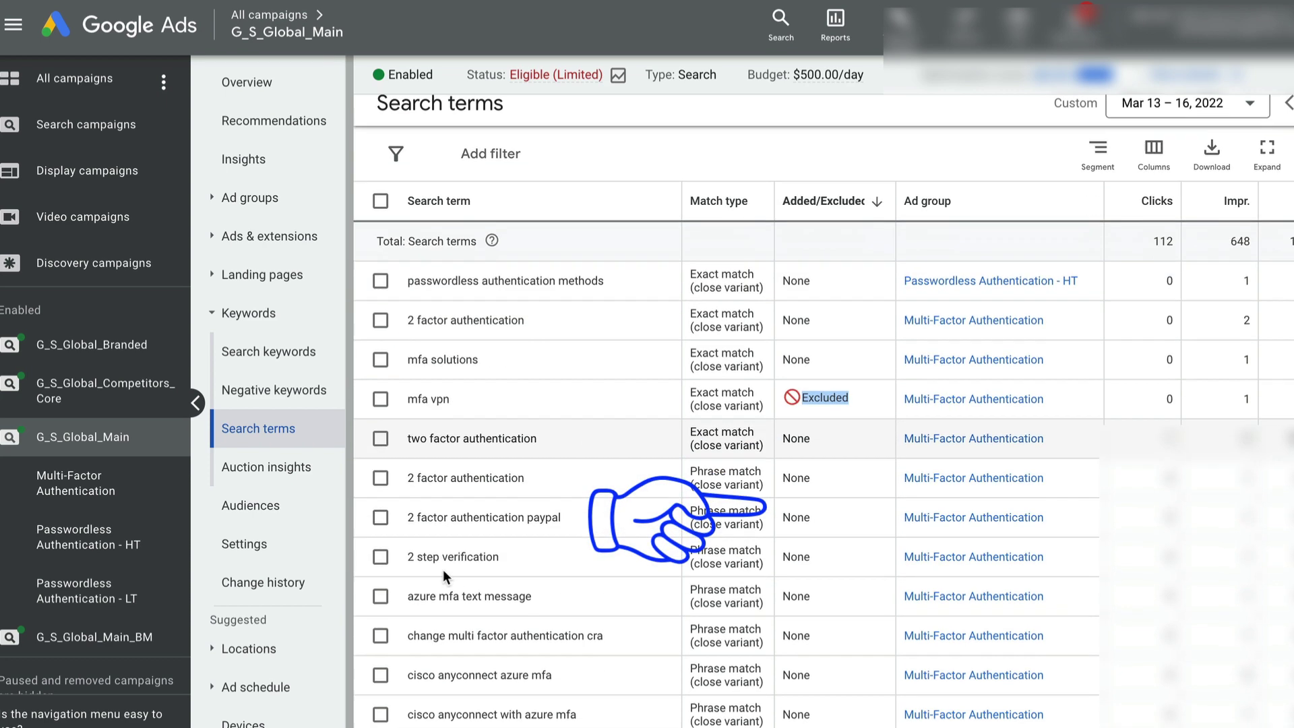
pyautogui.scroll(-4, 442, 569)
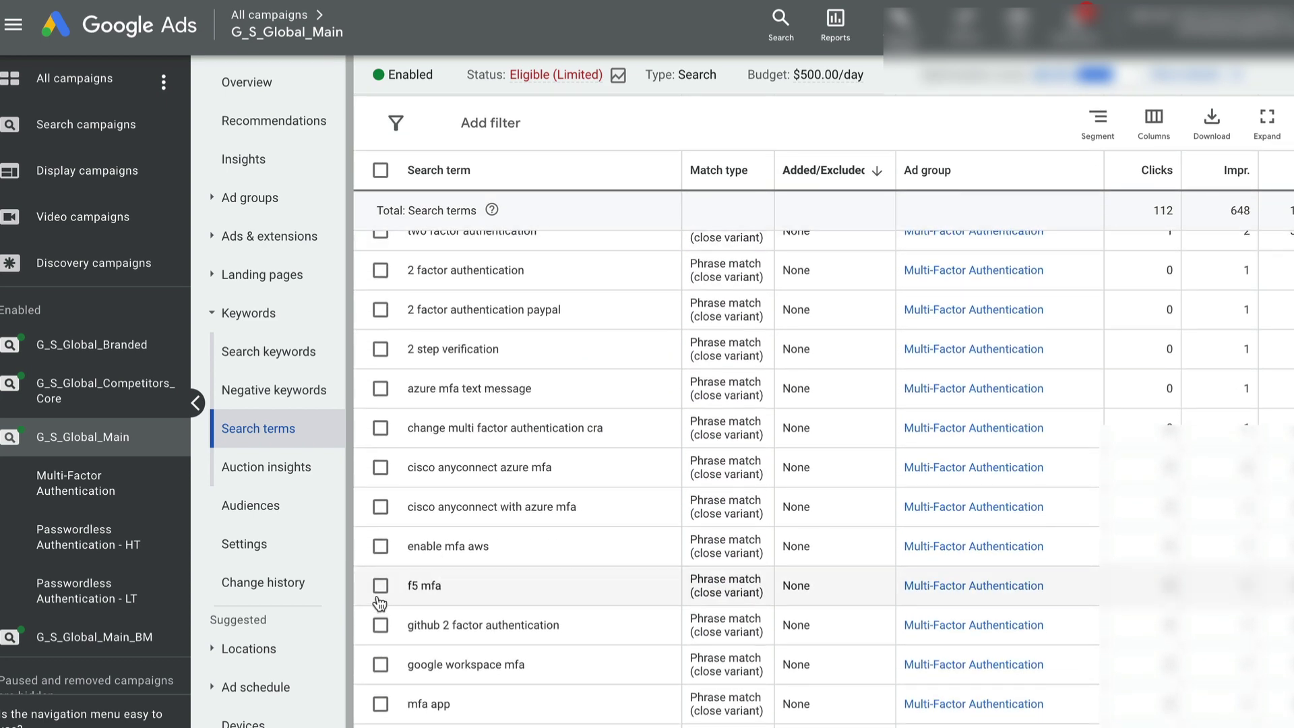
# Add f5 mfa as an exact-match negative for the Multi-Factor Authentication ad group
pyautogui.click(380, 586)
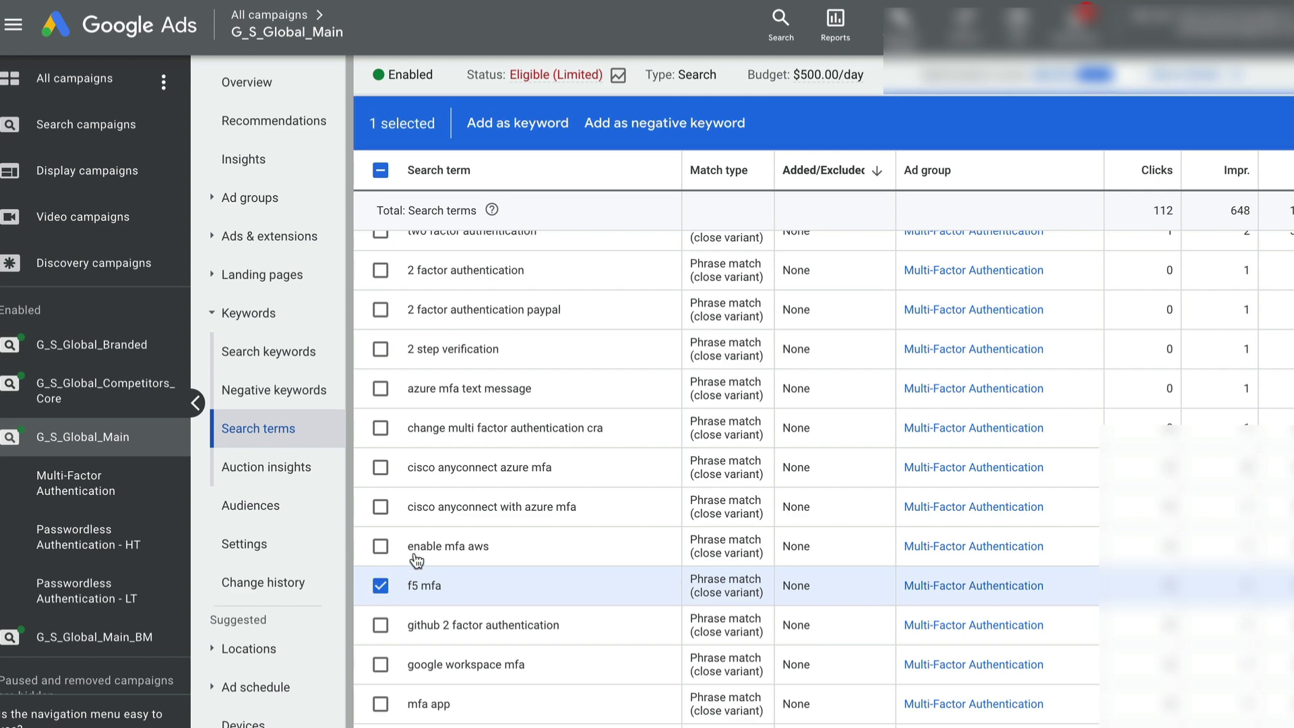
pyautogui.click(604, 128)
pyautogui.click(398, 409)
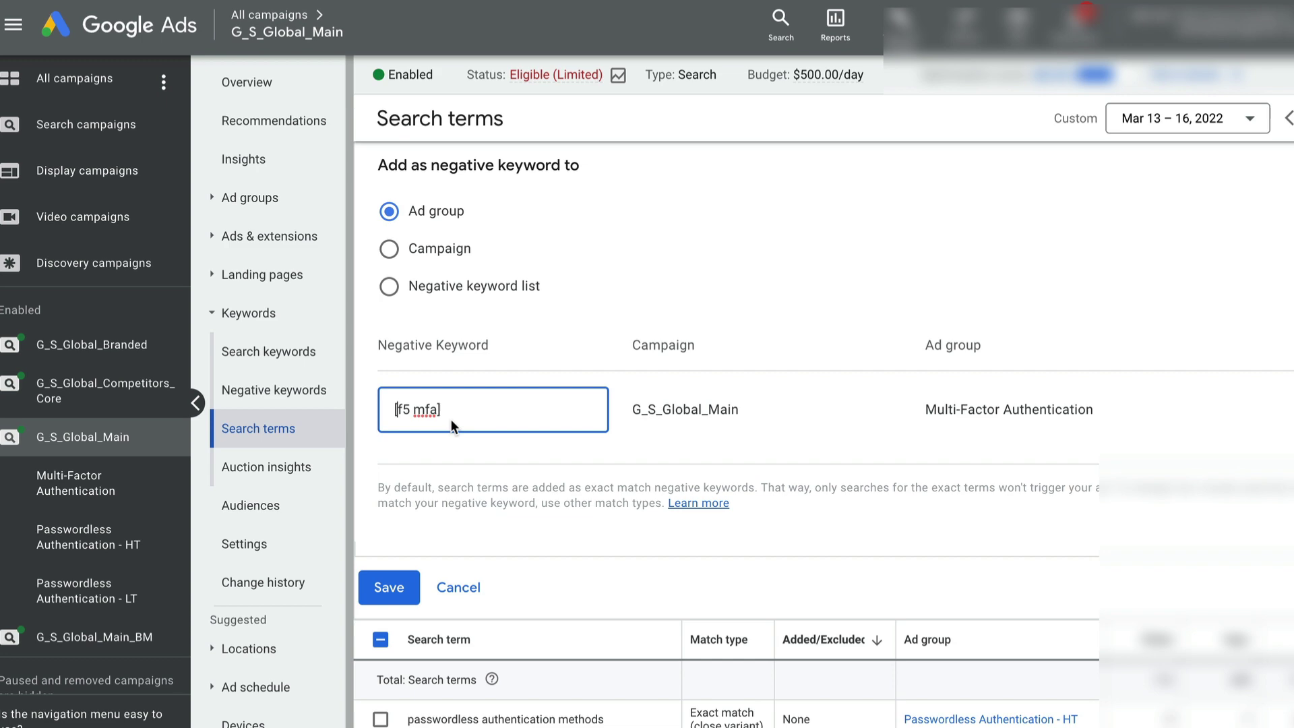
pyautogui.click(388, 587)
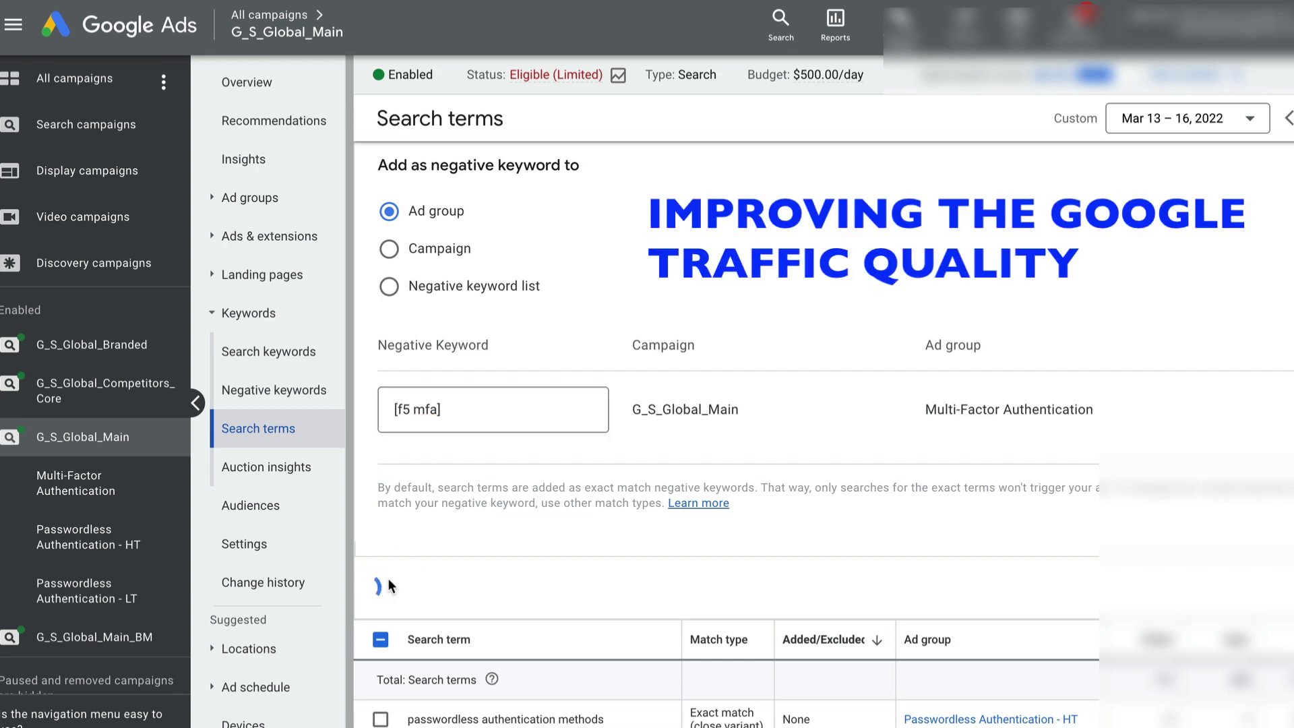
pyautogui.scroll(-5, 871, 587)
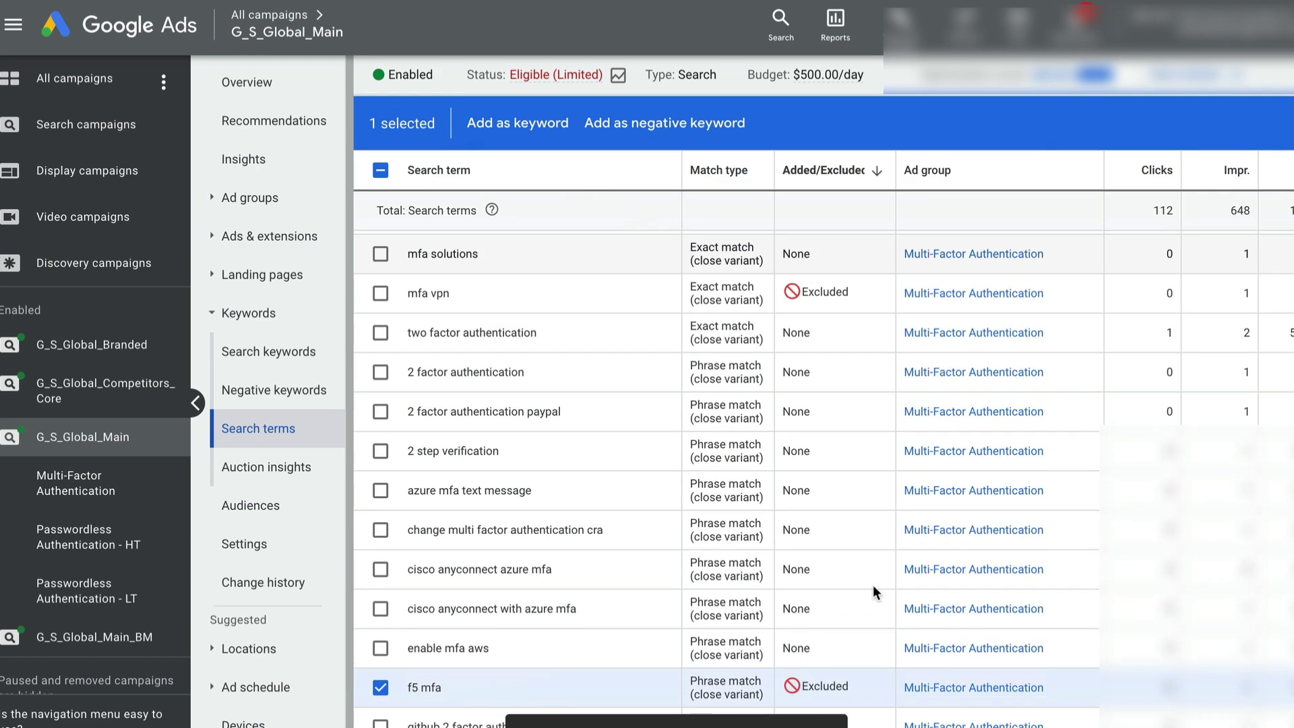
pyautogui.scroll(-1, 835, 598)
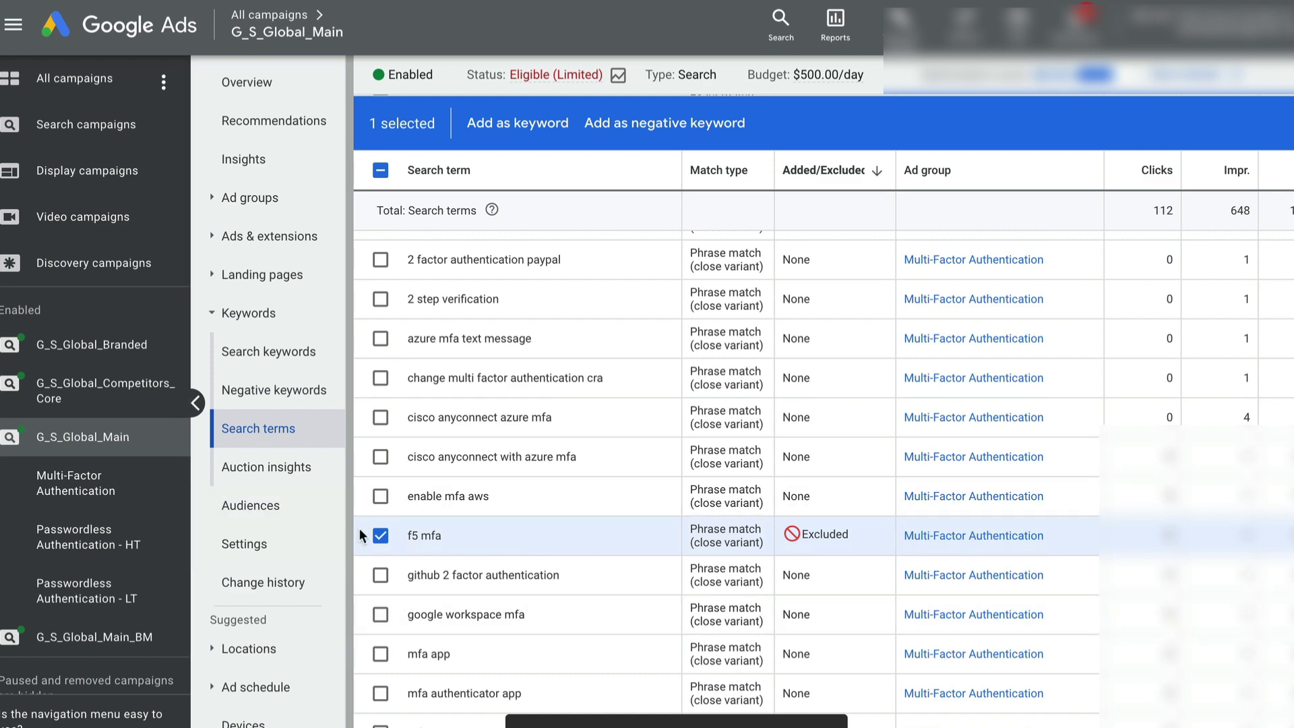
pyautogui.click(380, 536)
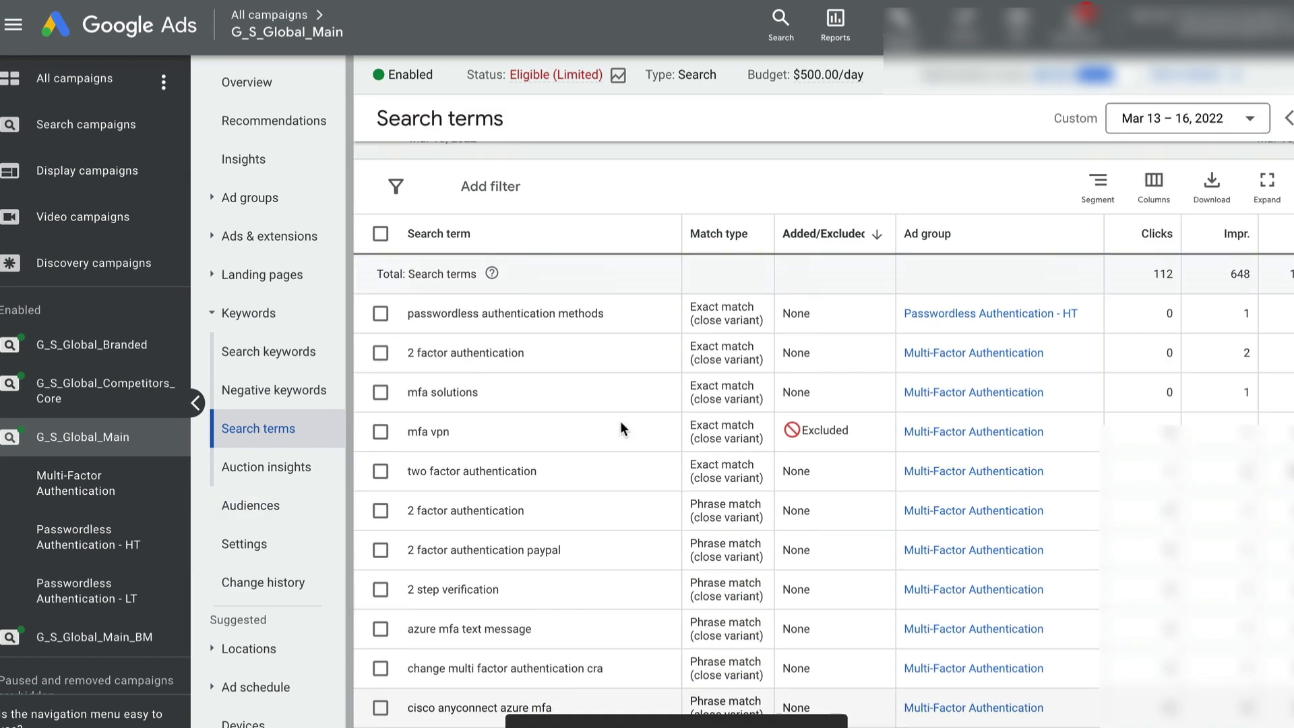
pyautogui.scroll(2, 620, 429)
pyautogui.click(381, 361)
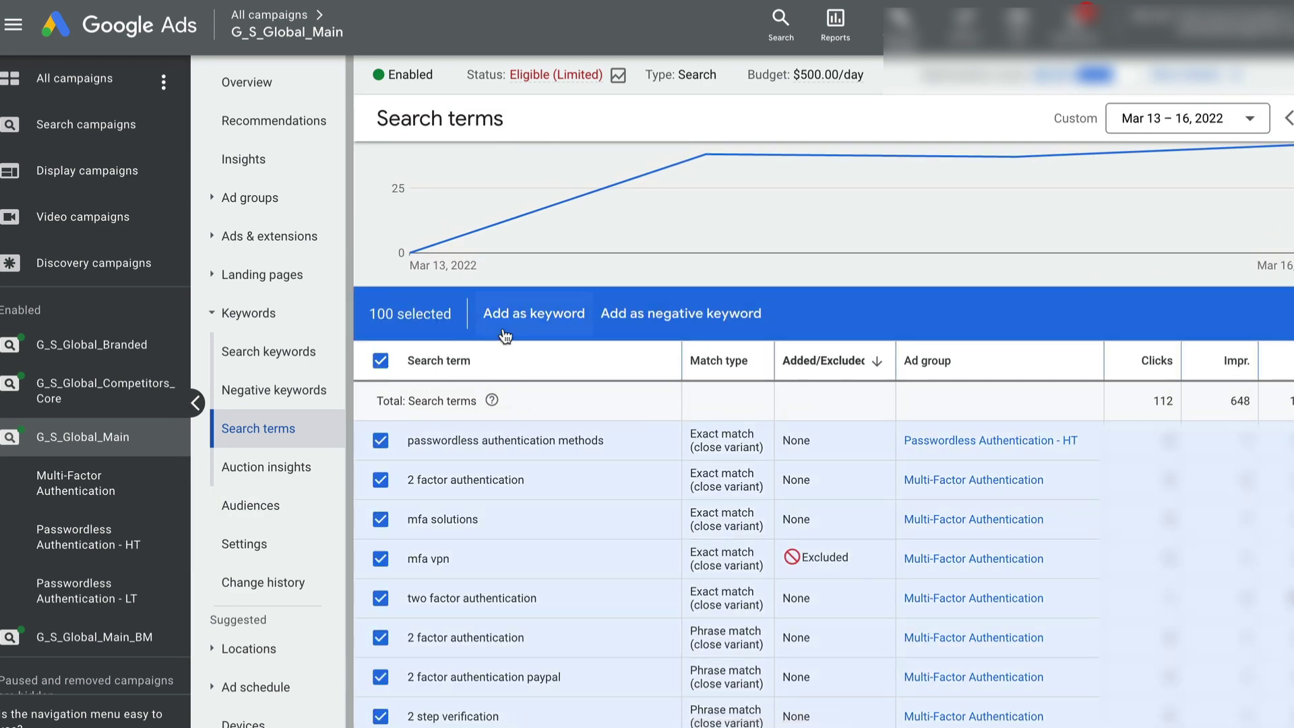
# Set the search terms table to 500 rows per page so all 110 terms appear
pyautogui.click(381, 361)
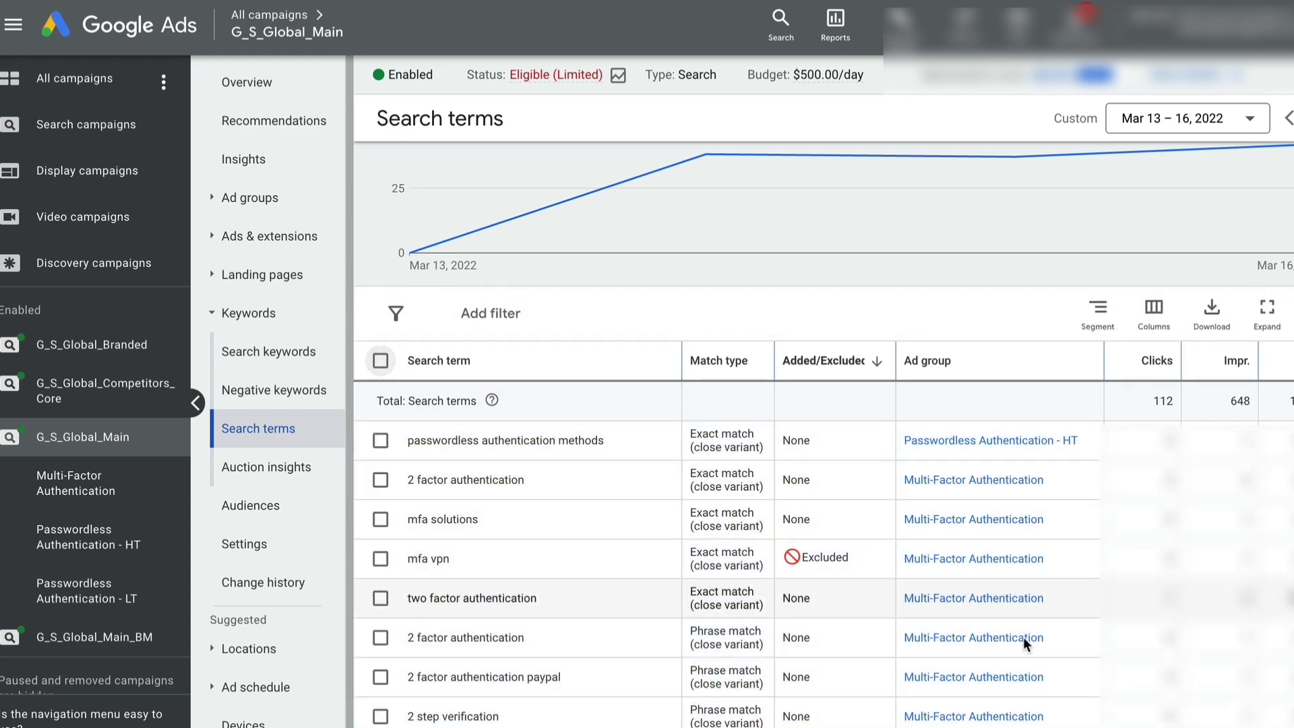
pyautogui.scroll(-20, 1023, 637)
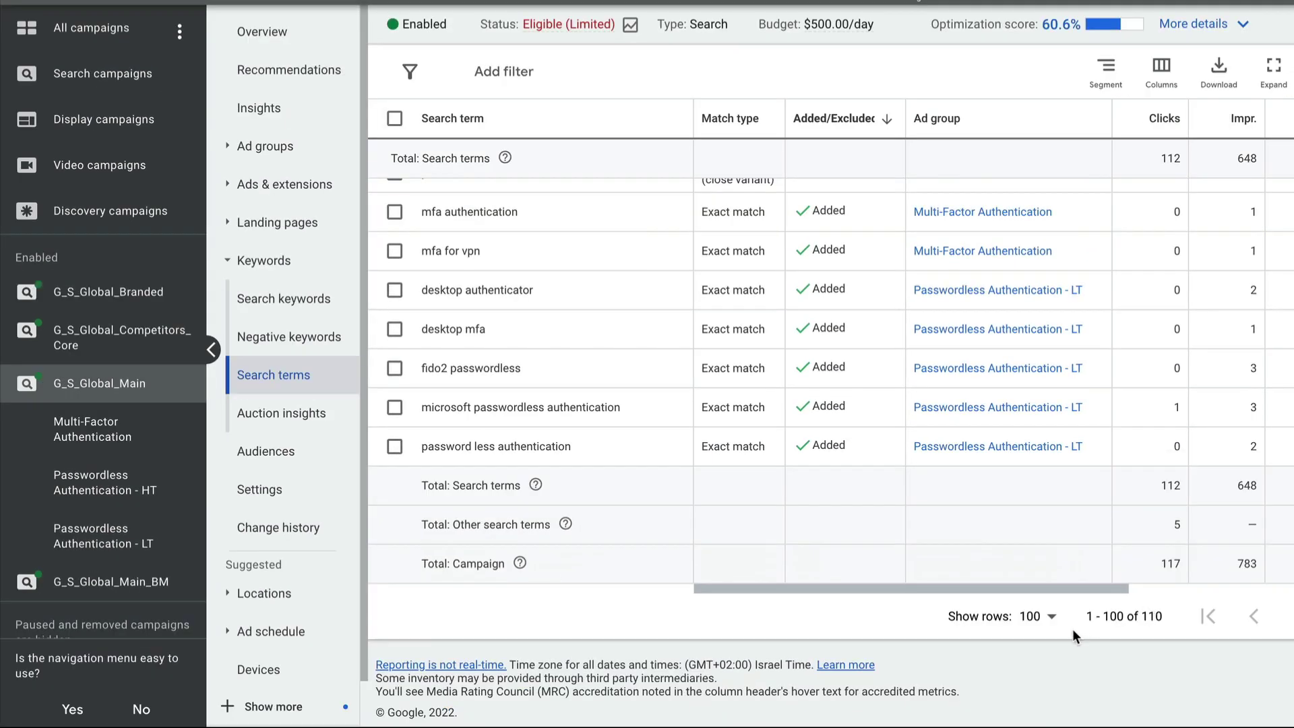
pyautogui.click(1050, 630)
pyautogui.click(1045, 589)
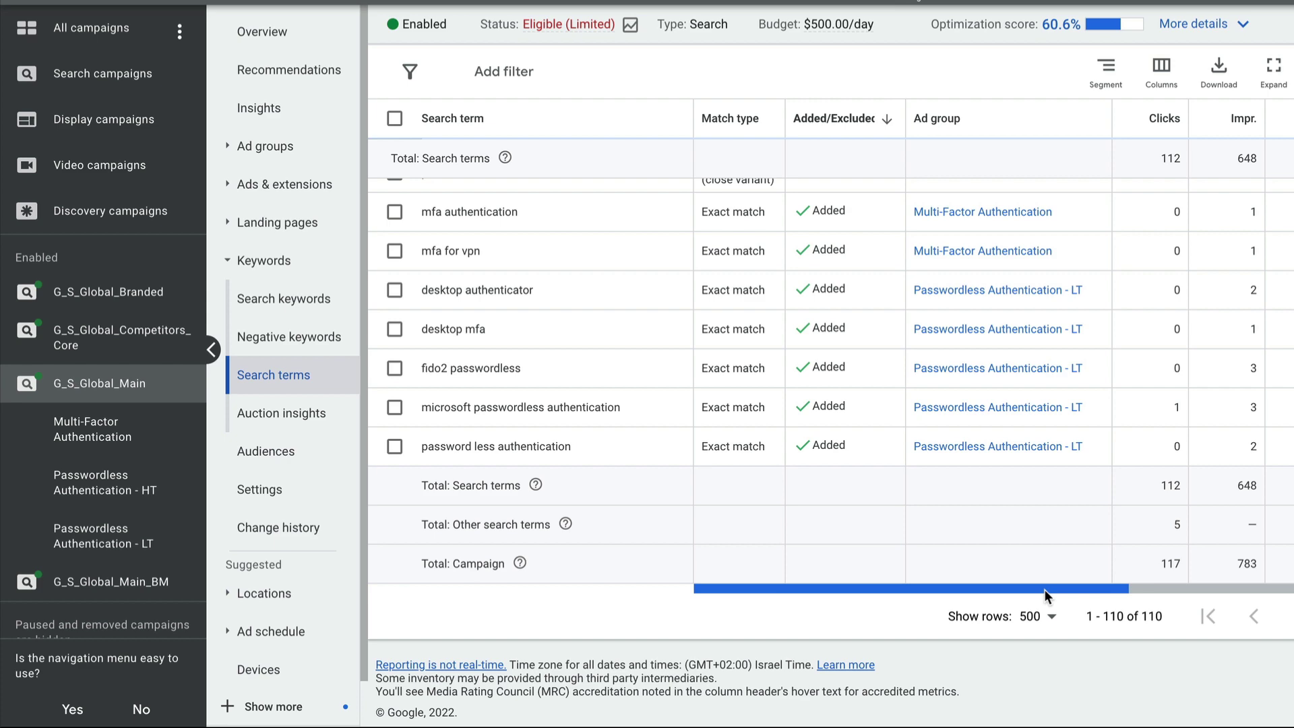
pyautogui.scroll(-5, 1162, 641)
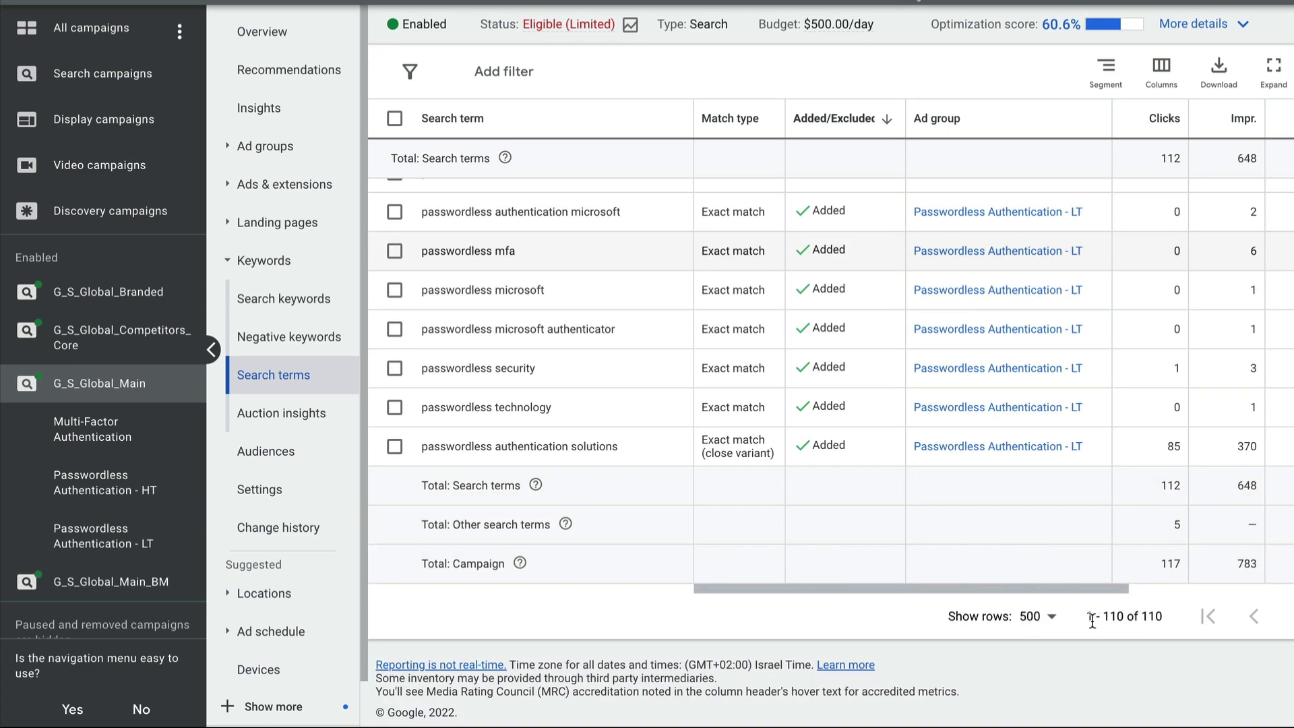
pyautogui.moveTo(1087, 618); pyautogui.dragTo(1166, 623)
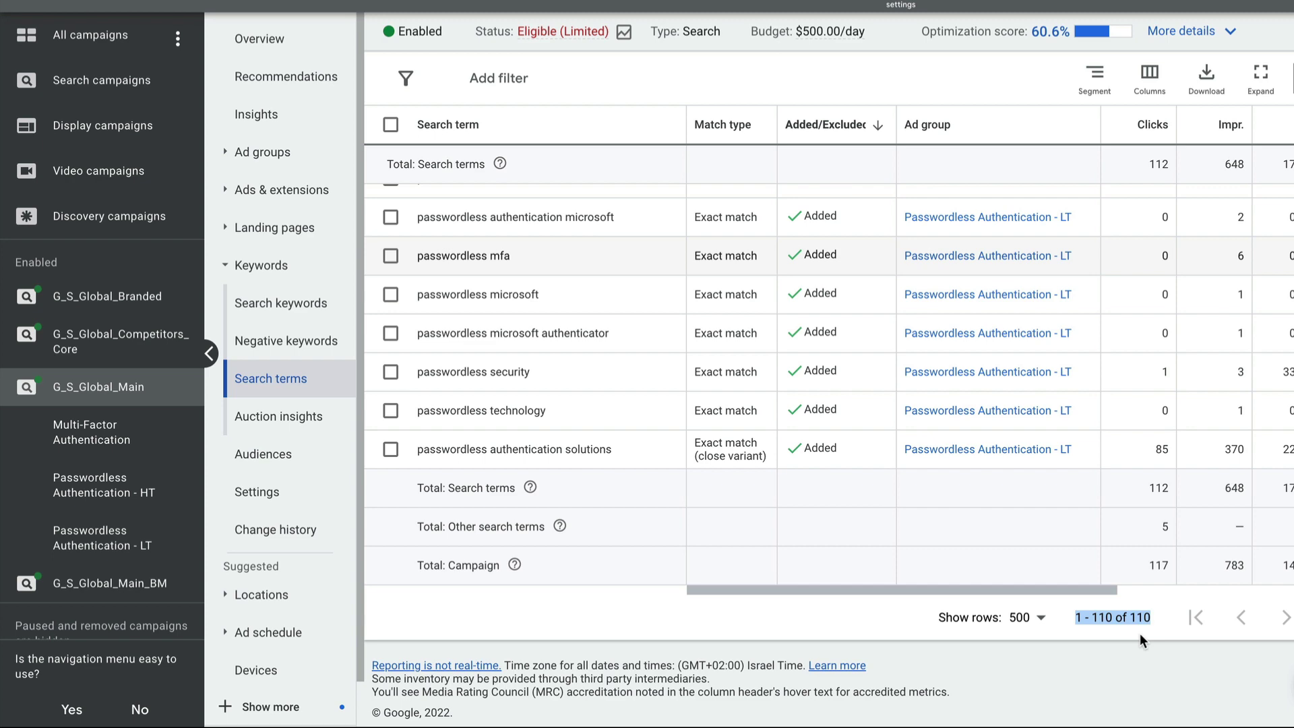
pyautogui.scroll(15, 1139, 633)
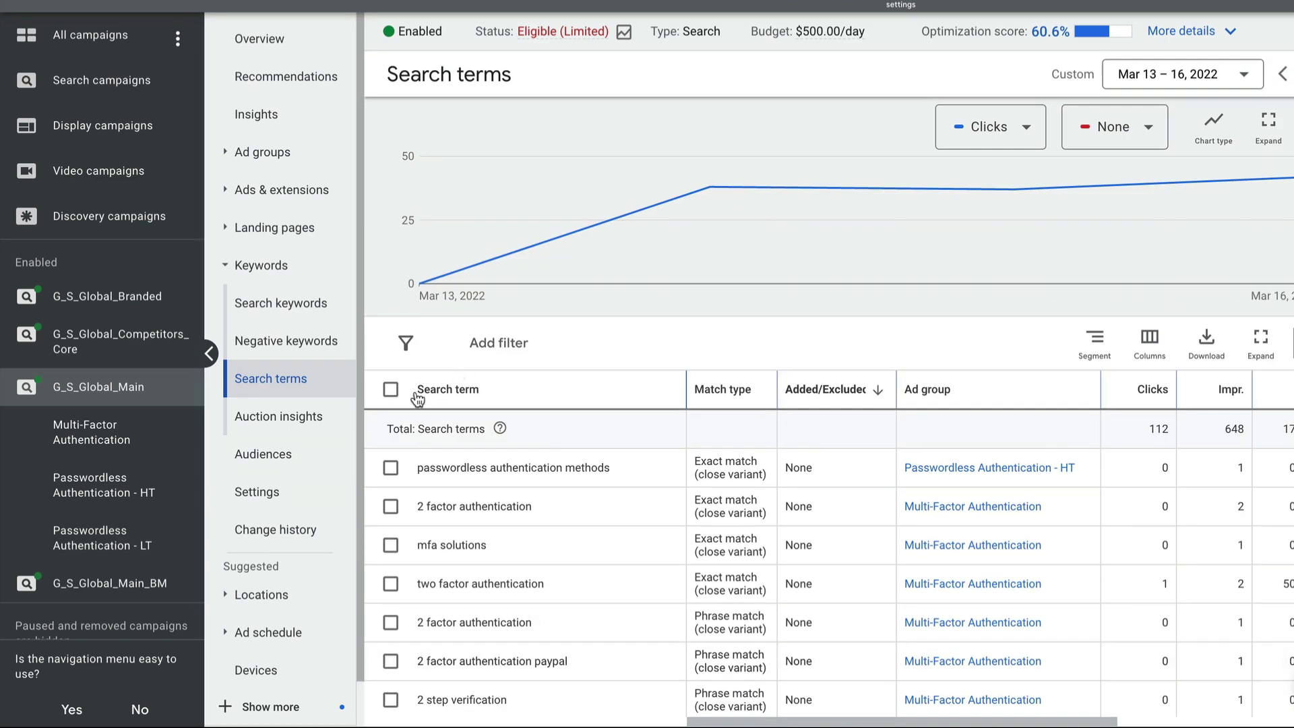
# Select and clear all 110 terms, then open and dismiss the Download formats menu
pyautogui.click(391, 391)
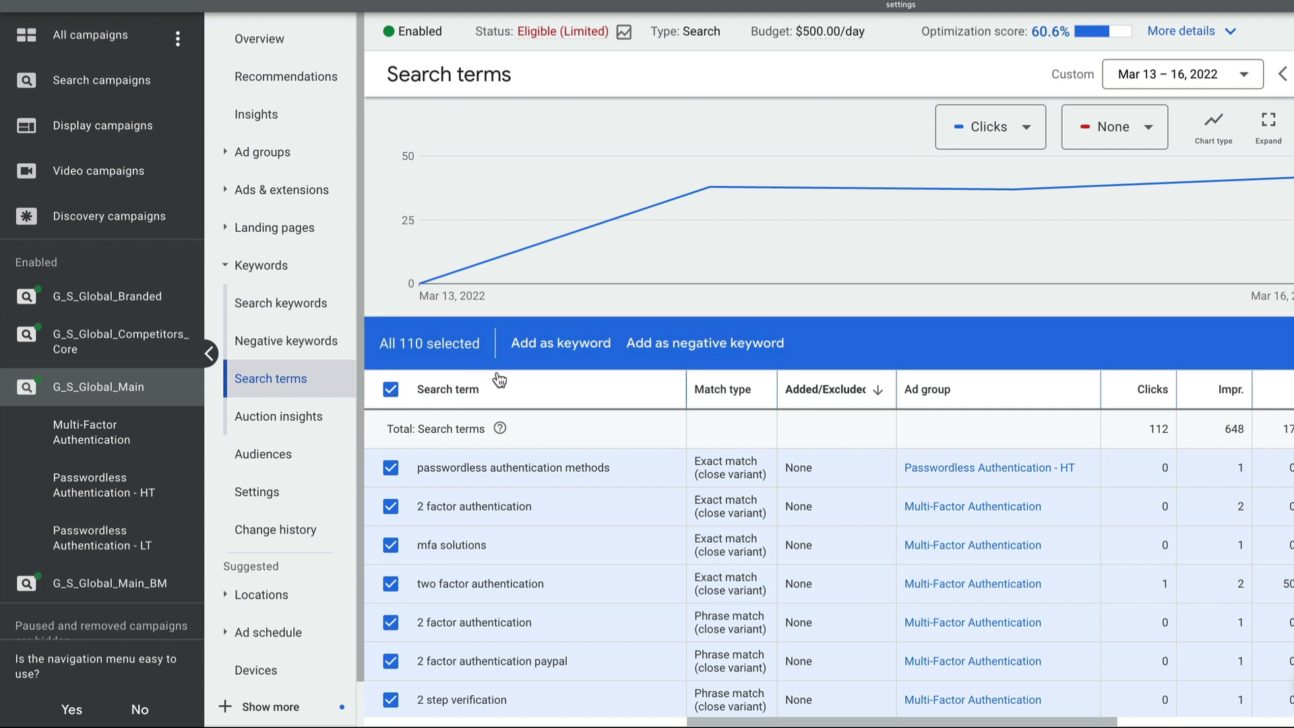
pyautogui.click(390, 389)
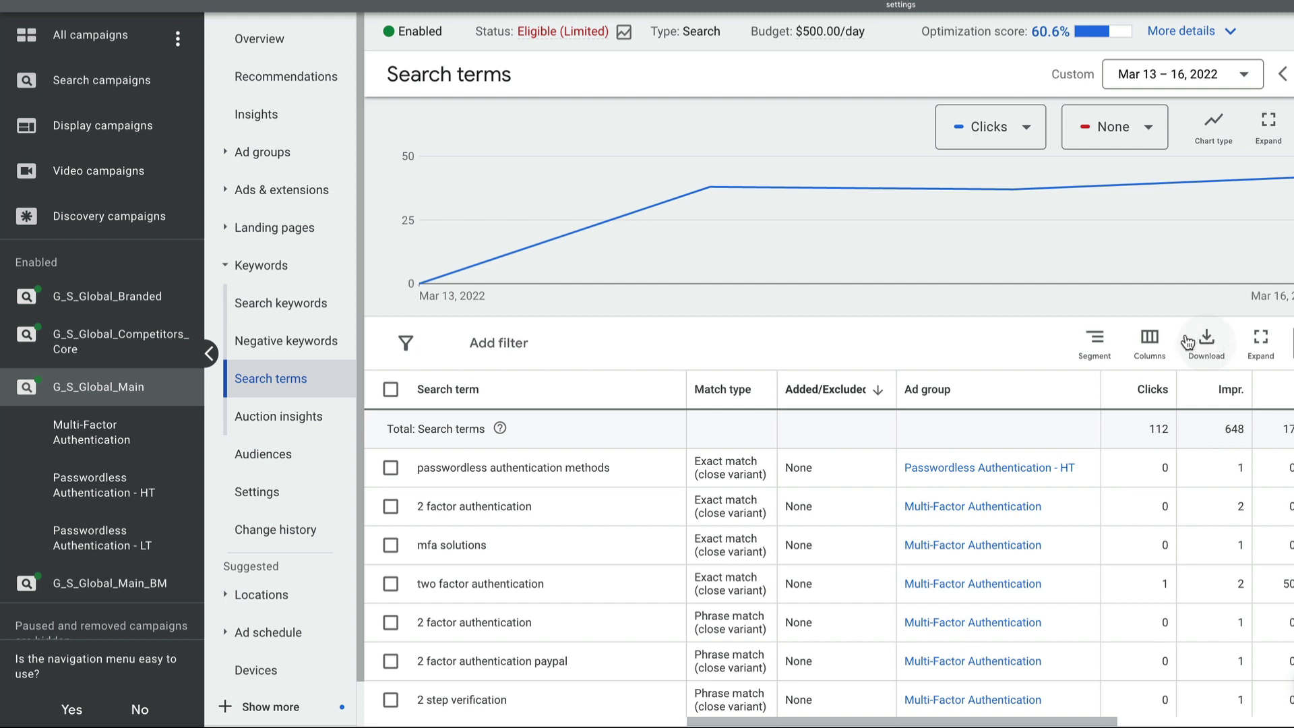
pyautogui.click(1211, 354)
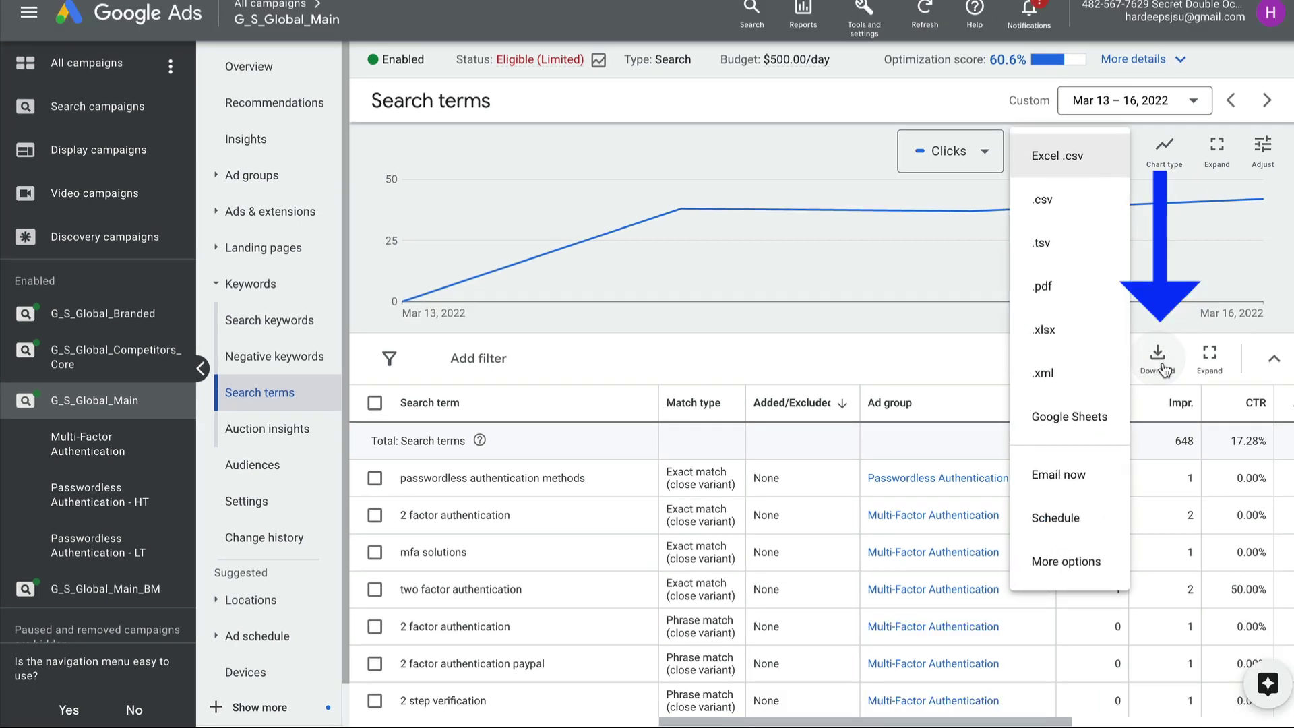
pyautogui.click(867, 332)
pyautogui.hscroll(3, 1262, 583)
pyautogui.hscroll(-3, 1262, 584)
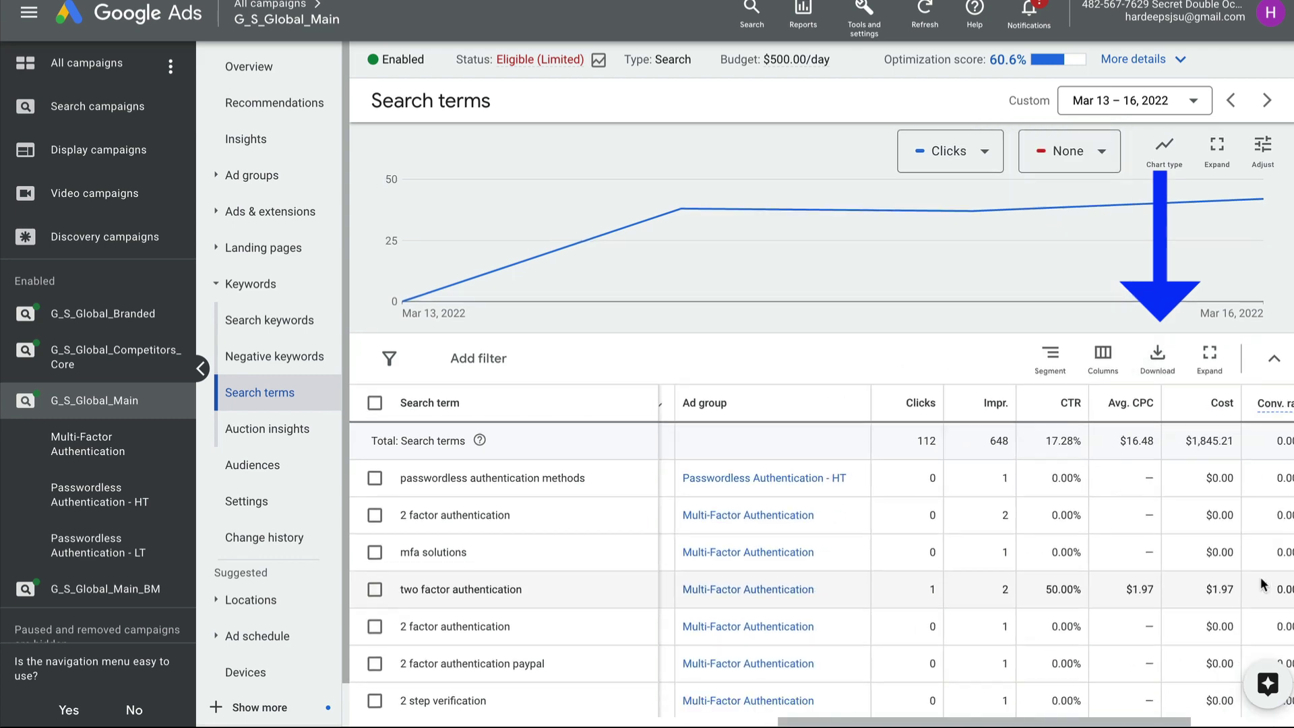
# Sort the search terms by Impr., highest first
pyautogui.click(977, 412)
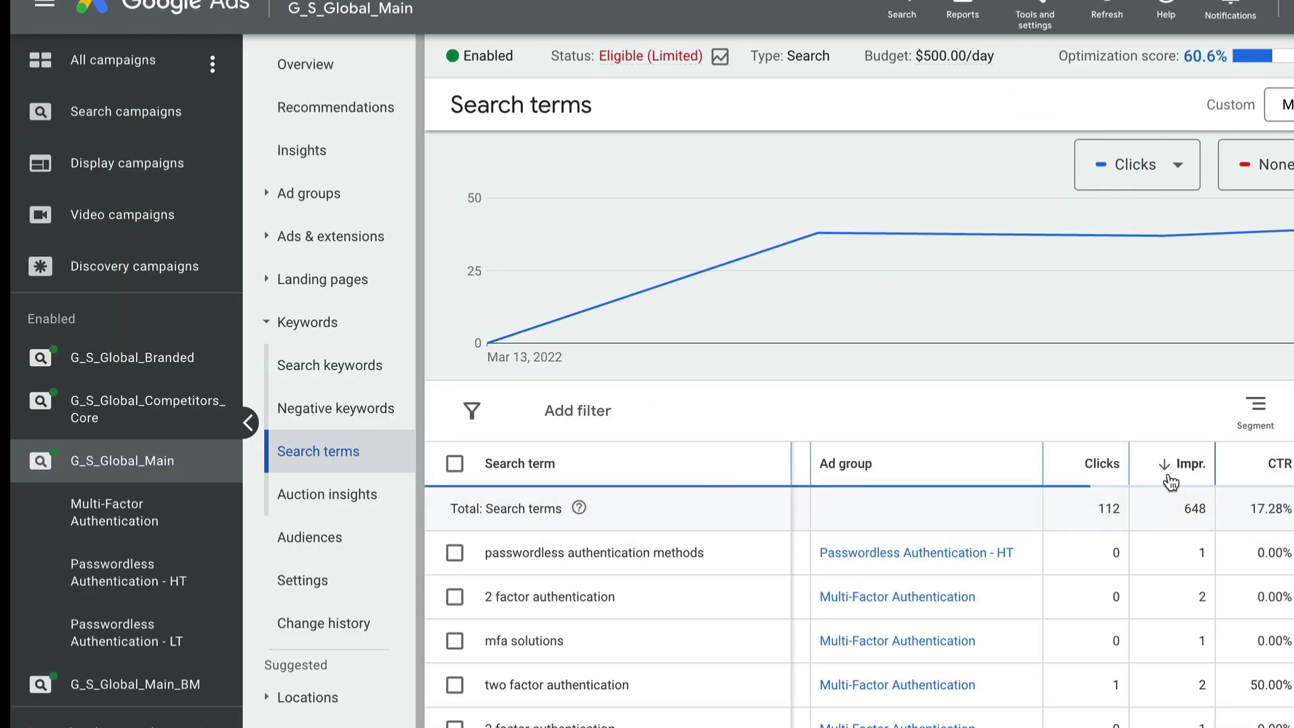
pyautogui.scroll(-1, 1170, 579)
pyautogui.scroll(-2, 1170, 580)
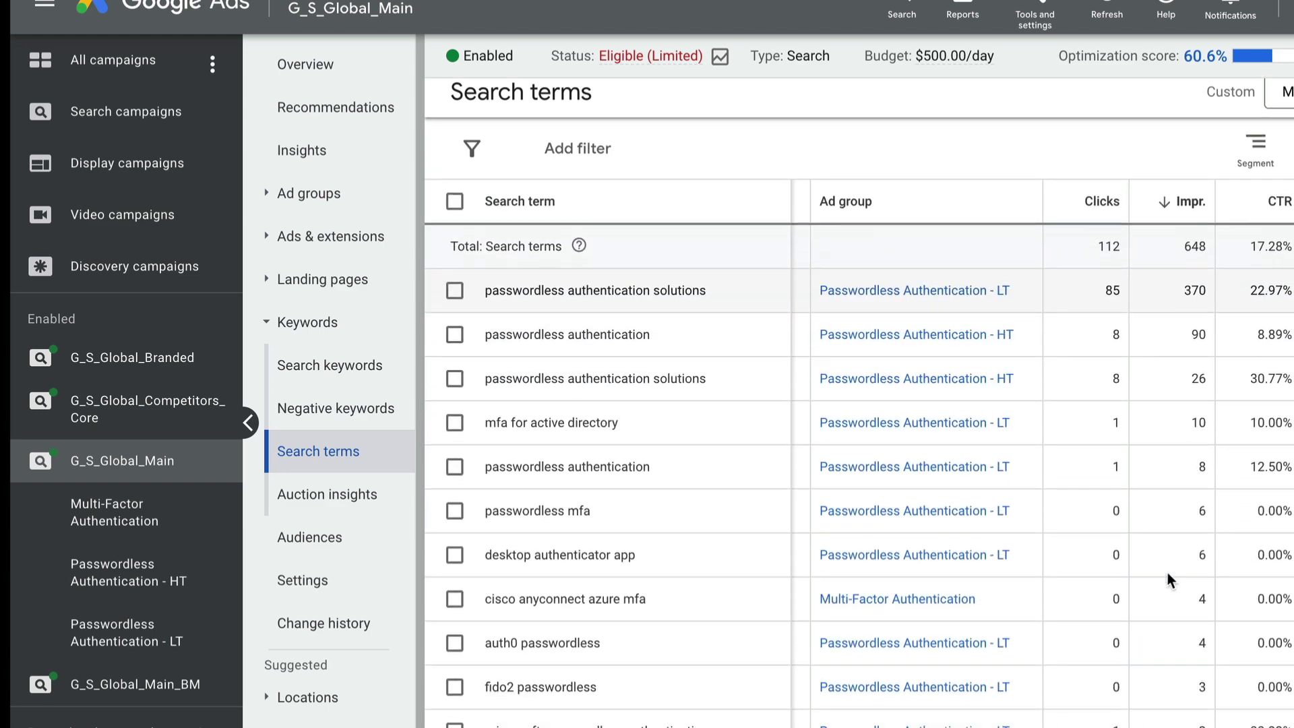
pyautogui.scroll(2, 1170, 581)
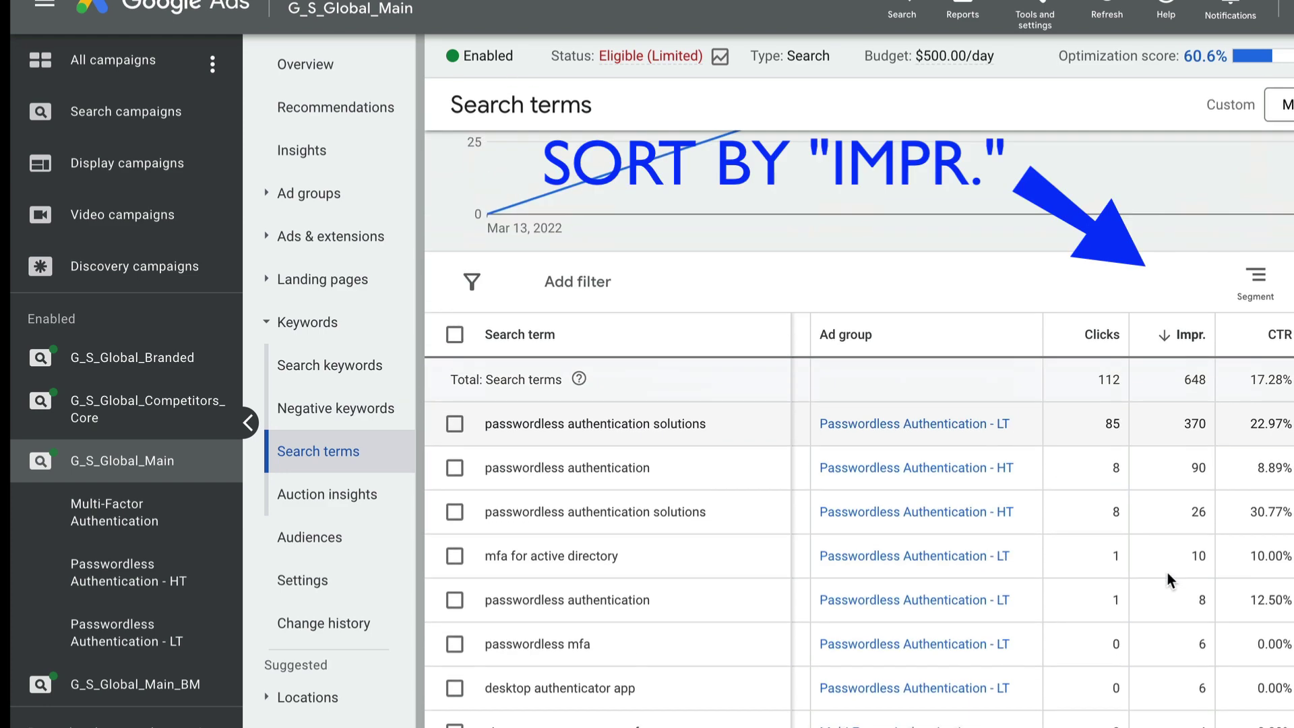
# Apply an Impr. > 1 filter to the search terms report
pyautogui.click(549, 280)
pyautogui.write('impr')
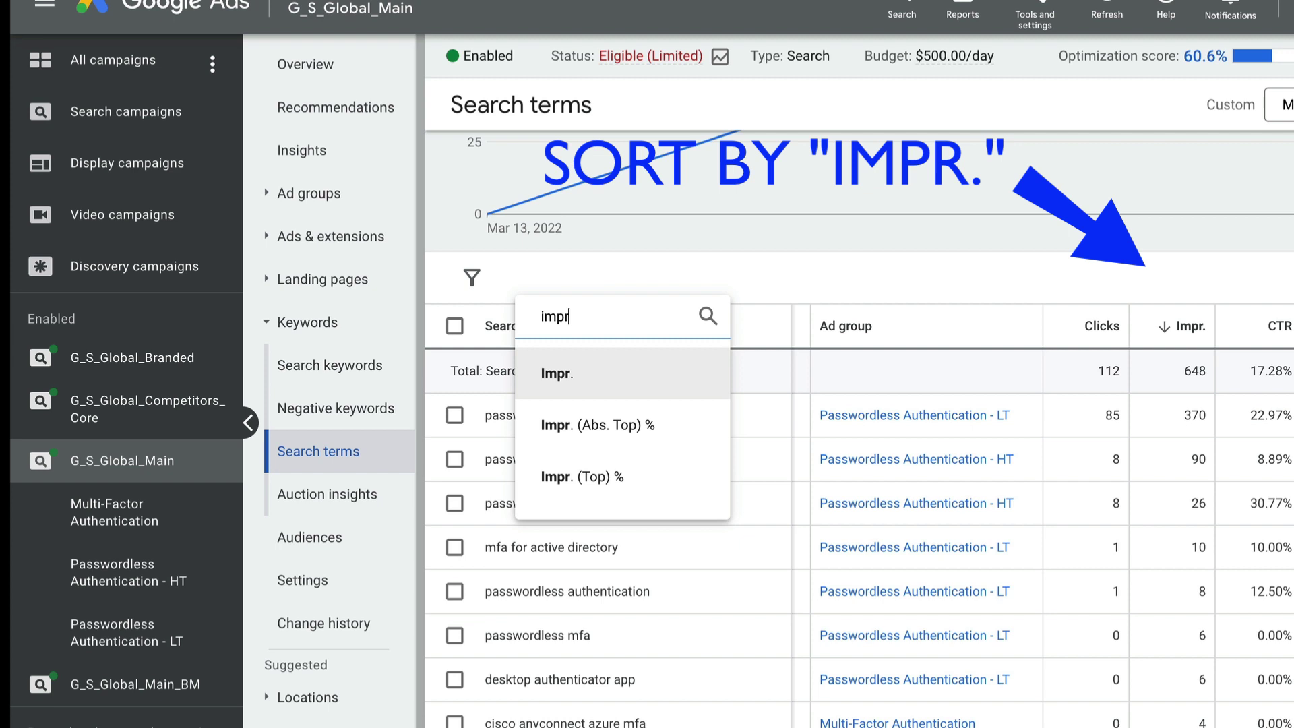
pyautogui.click(572, 374)
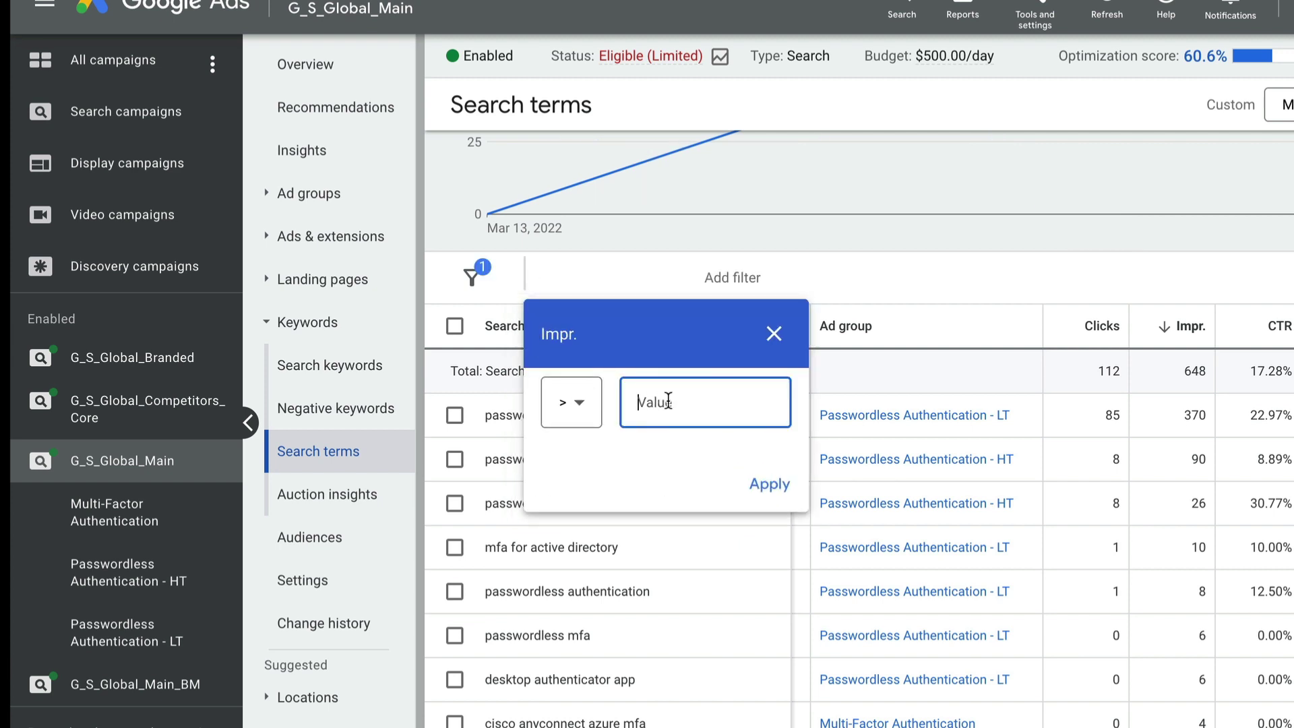
pyautogui.scroll(-3, 667, 402)
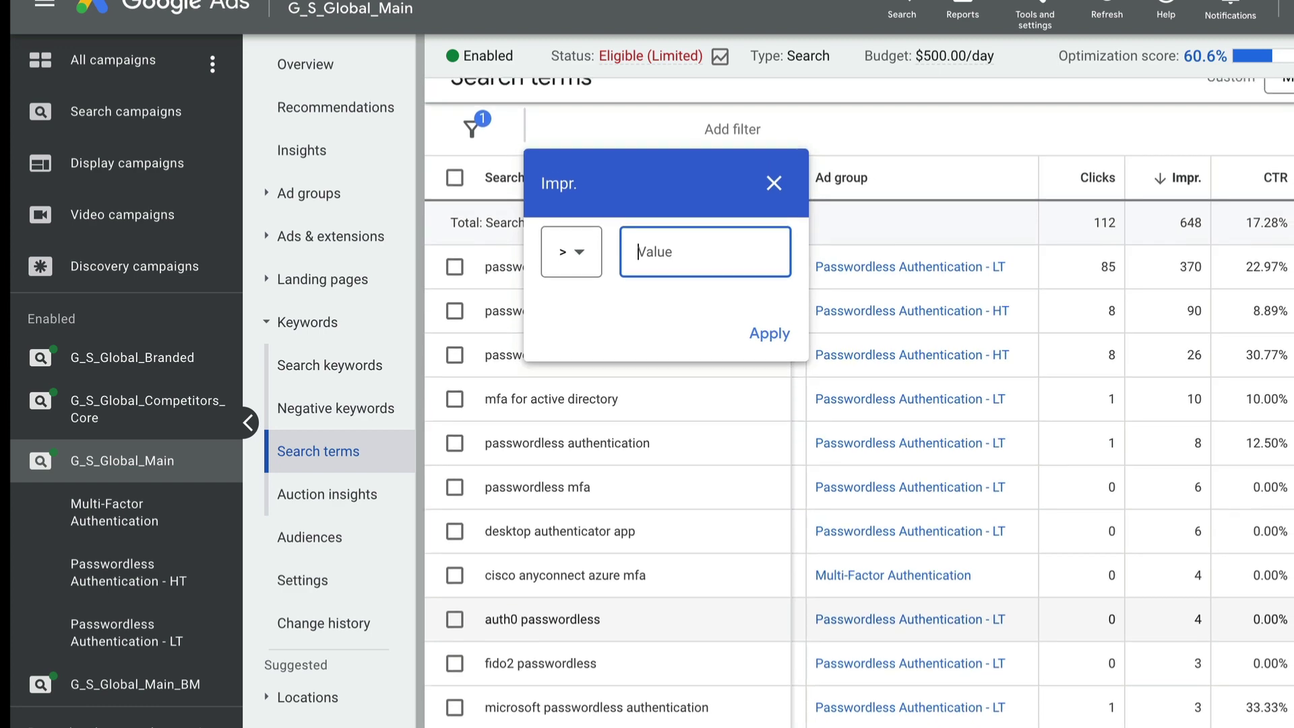
pyautogui.scroll(-15, 668, 401)
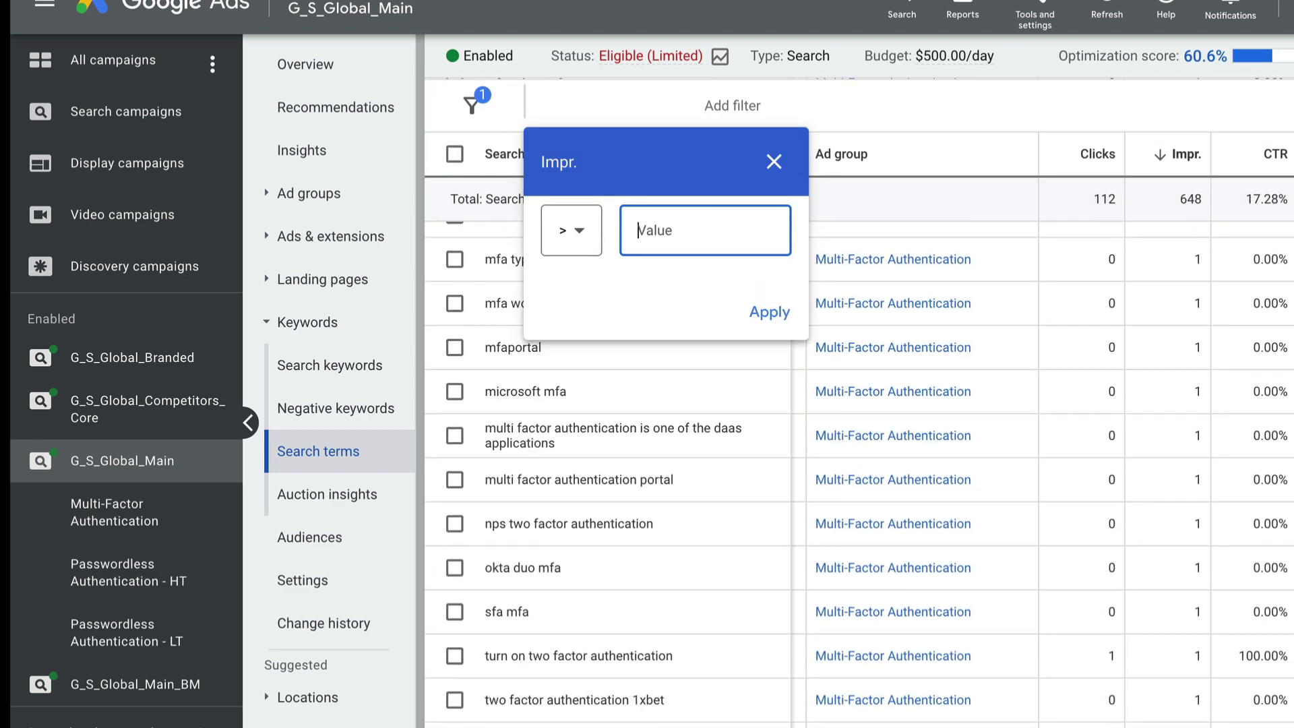
pyautogui.scroll(-10, 859, 405)
pyautogui.scroll(20, 859, 405)
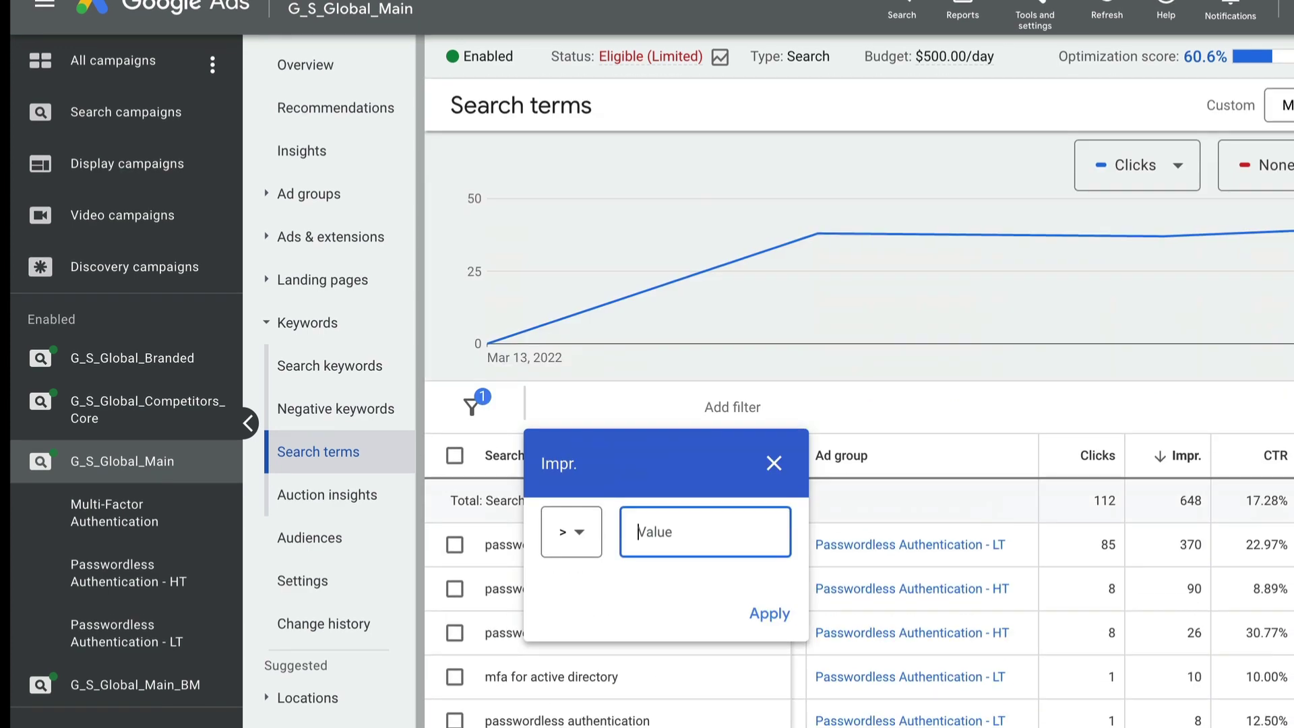
pyautogui.write('1')
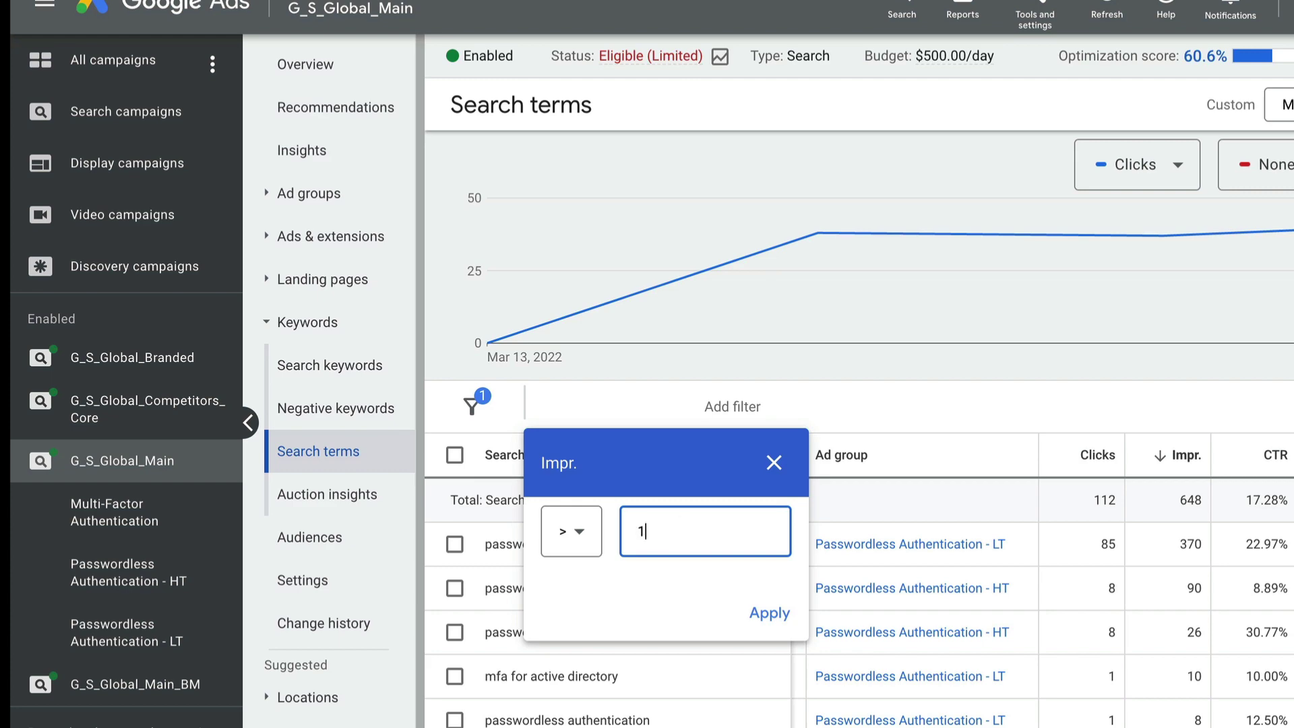
pyautogui.click(751, 619)
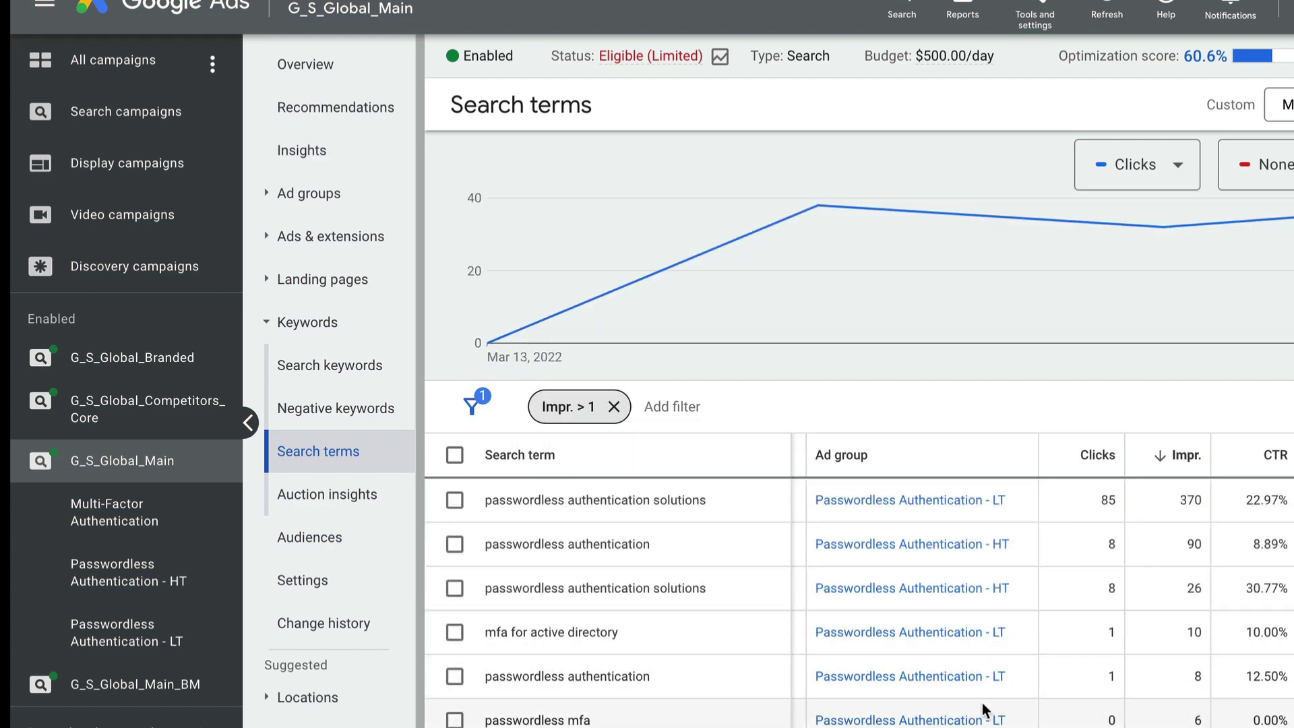
pyautogui.scroll(-10, 984, 708)
pyautogui.scroll(10, 982, 708)
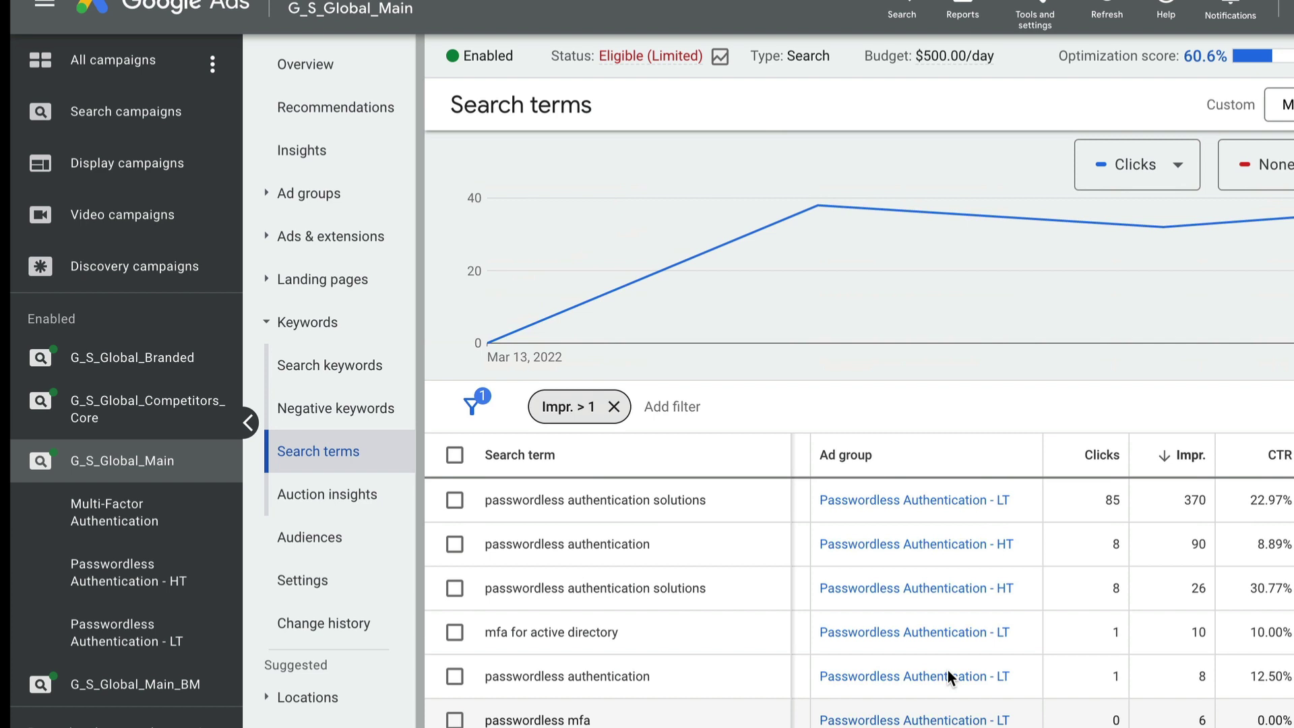
pyautogui.click(559, 408)
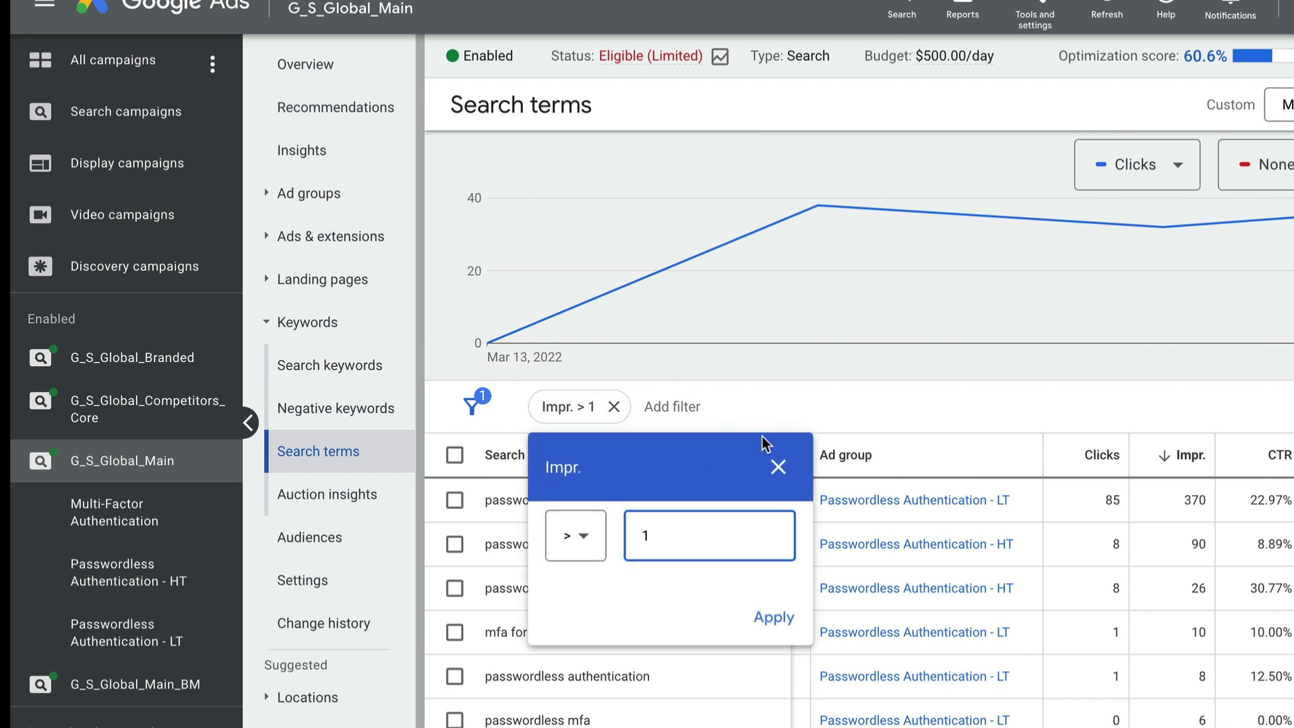
pyautogui.click(790, 409)
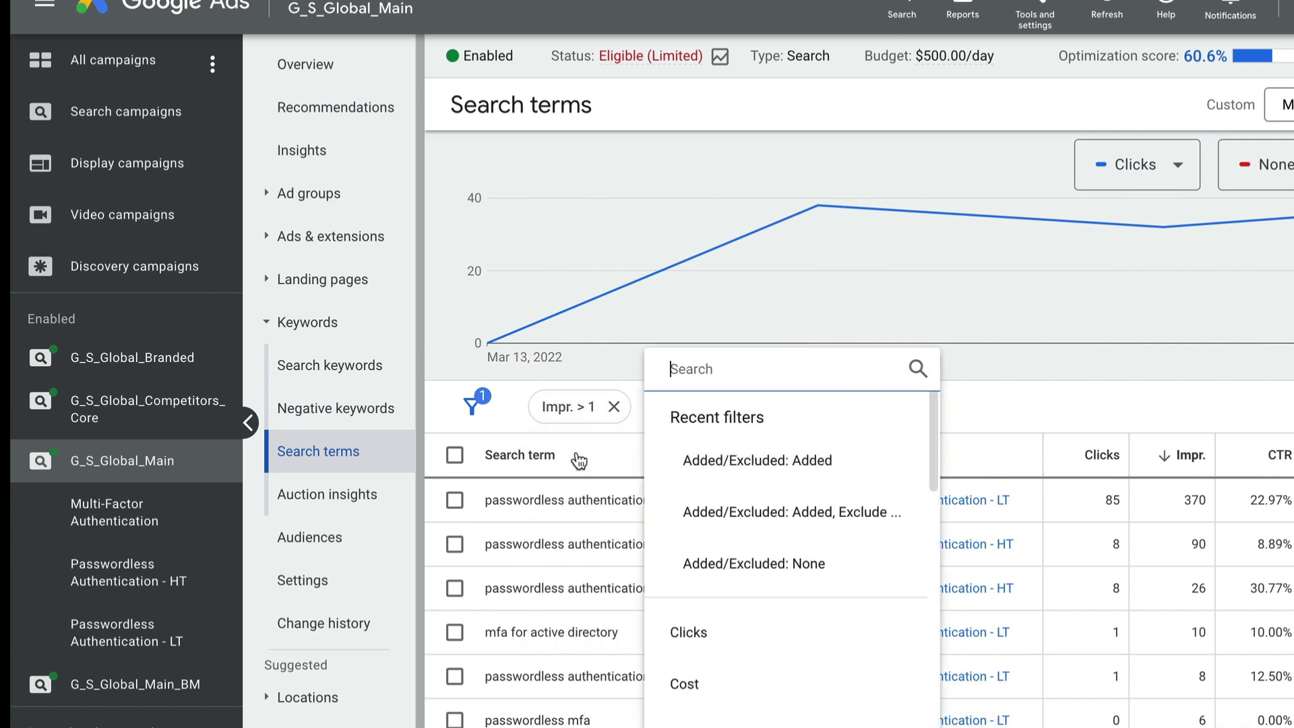
pyautogui.click(454, 465)
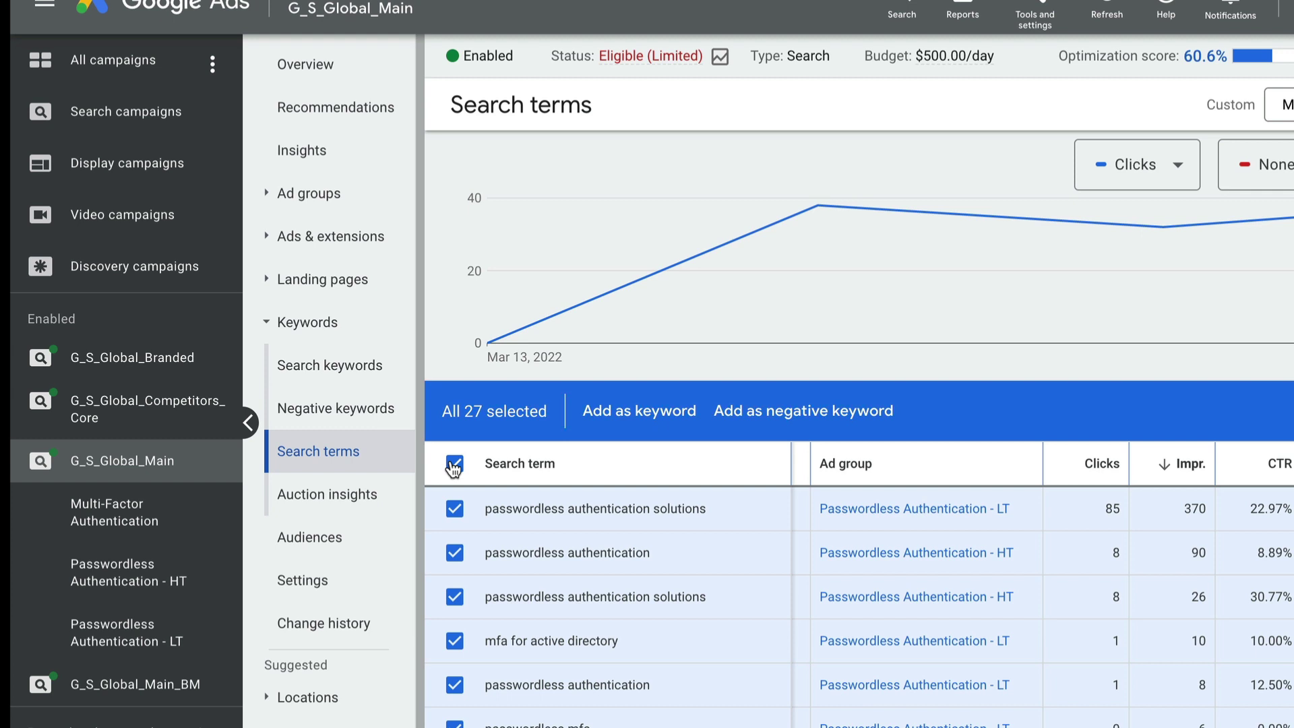
pyautogui.click(453, 465)
pyautogui.scroll(-10, 630, 711)
pyautogui.scroll(1, 630, 711)
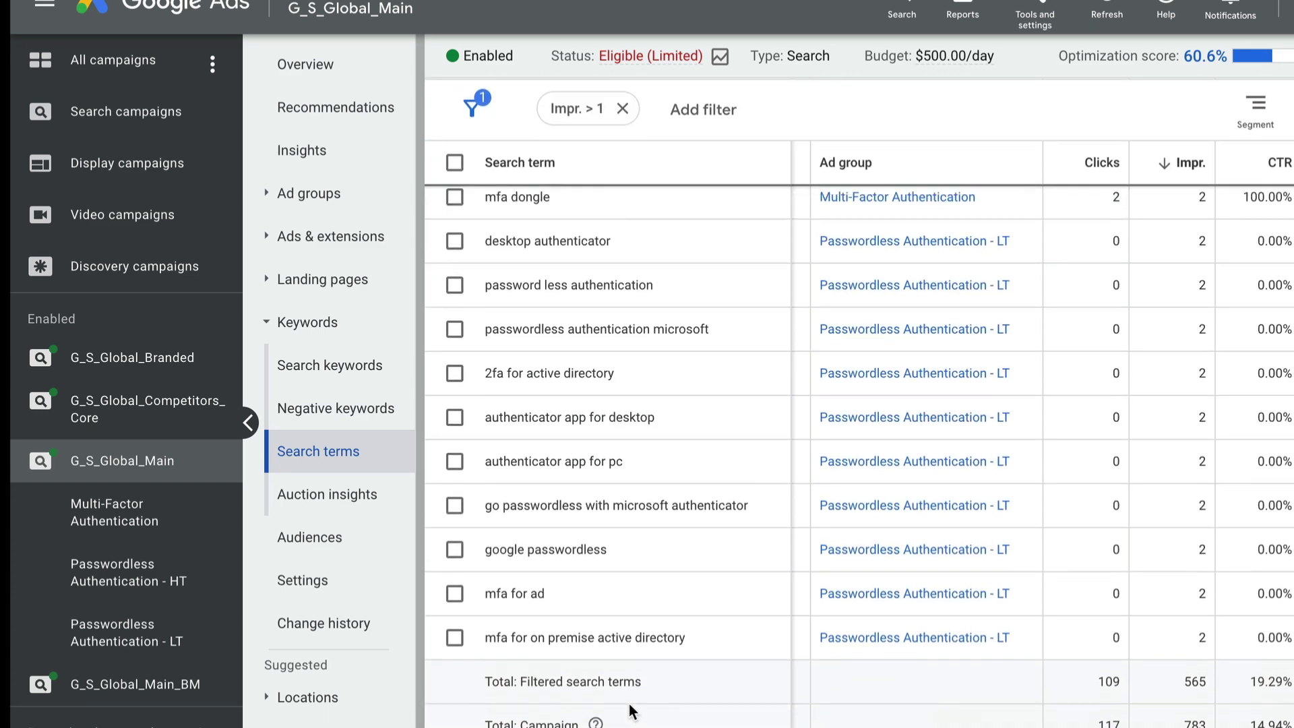
pyautogui.scroll(10, 630, 711)
pyautogui.click(568, 407)
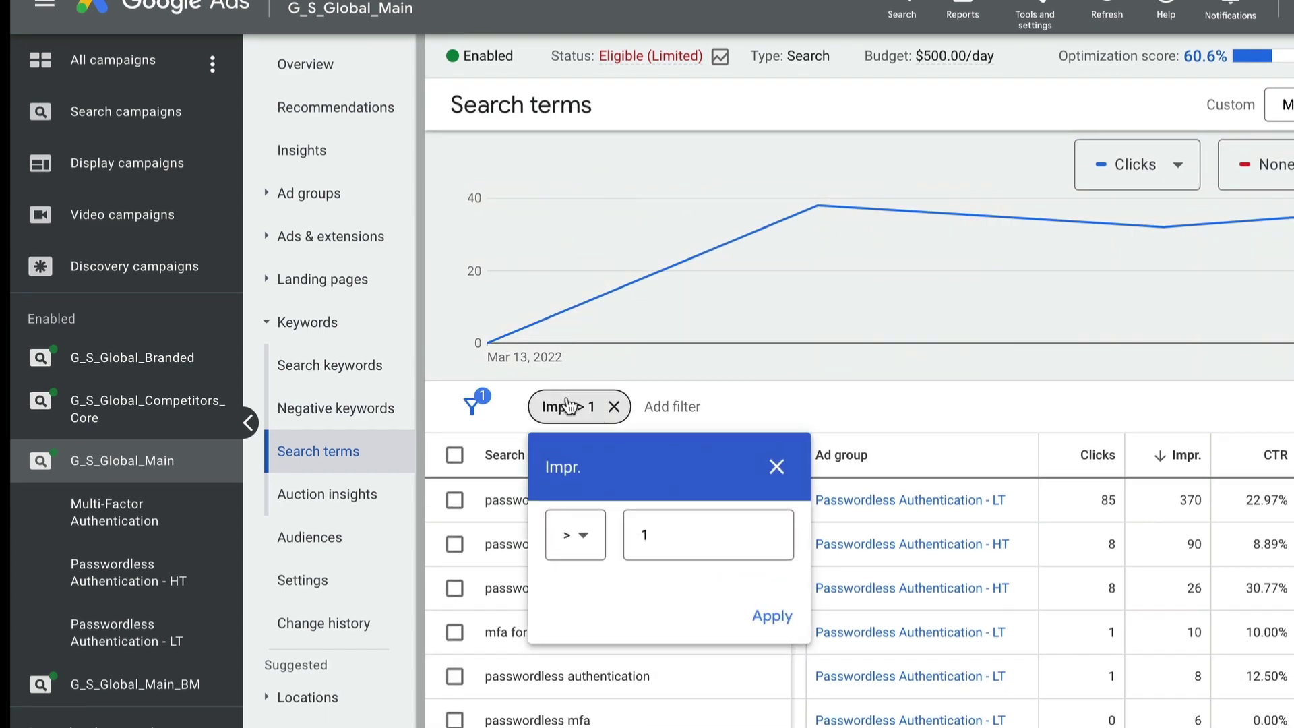
pyautogui.click(637, 557)
pyautogui.press('BackSpace')
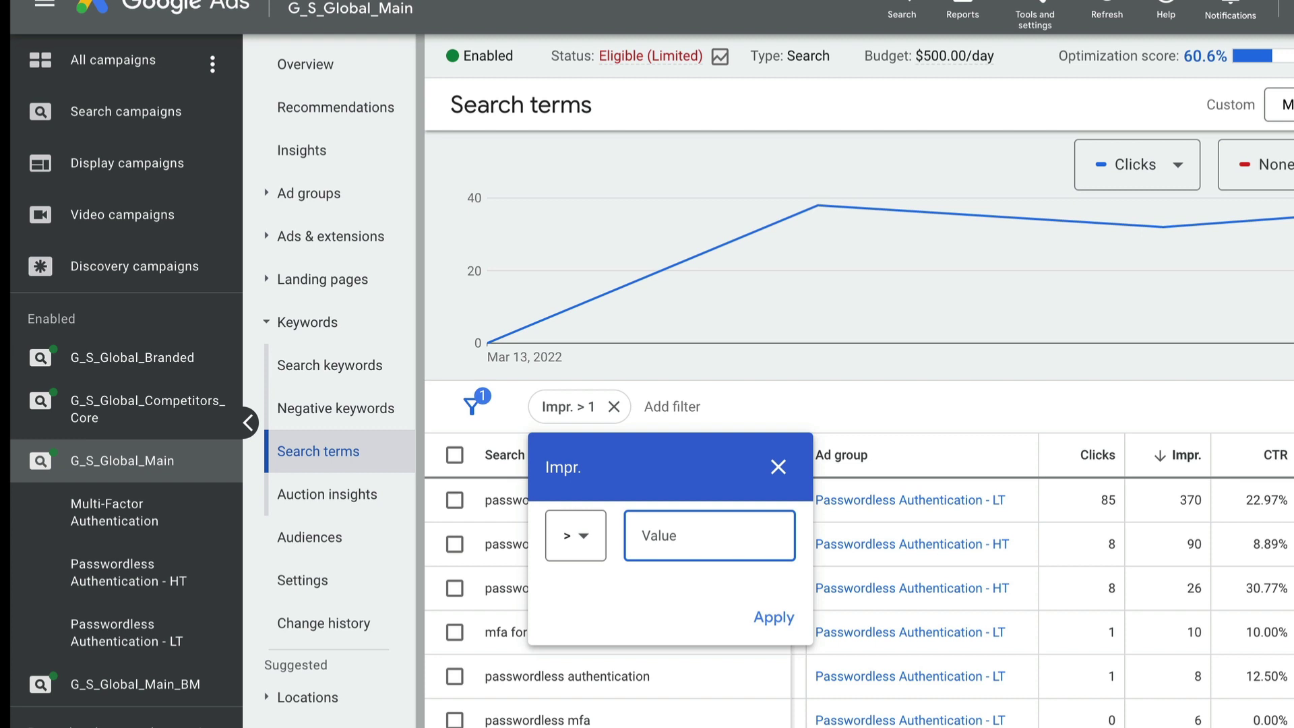
pyautogui.click(758, 618)
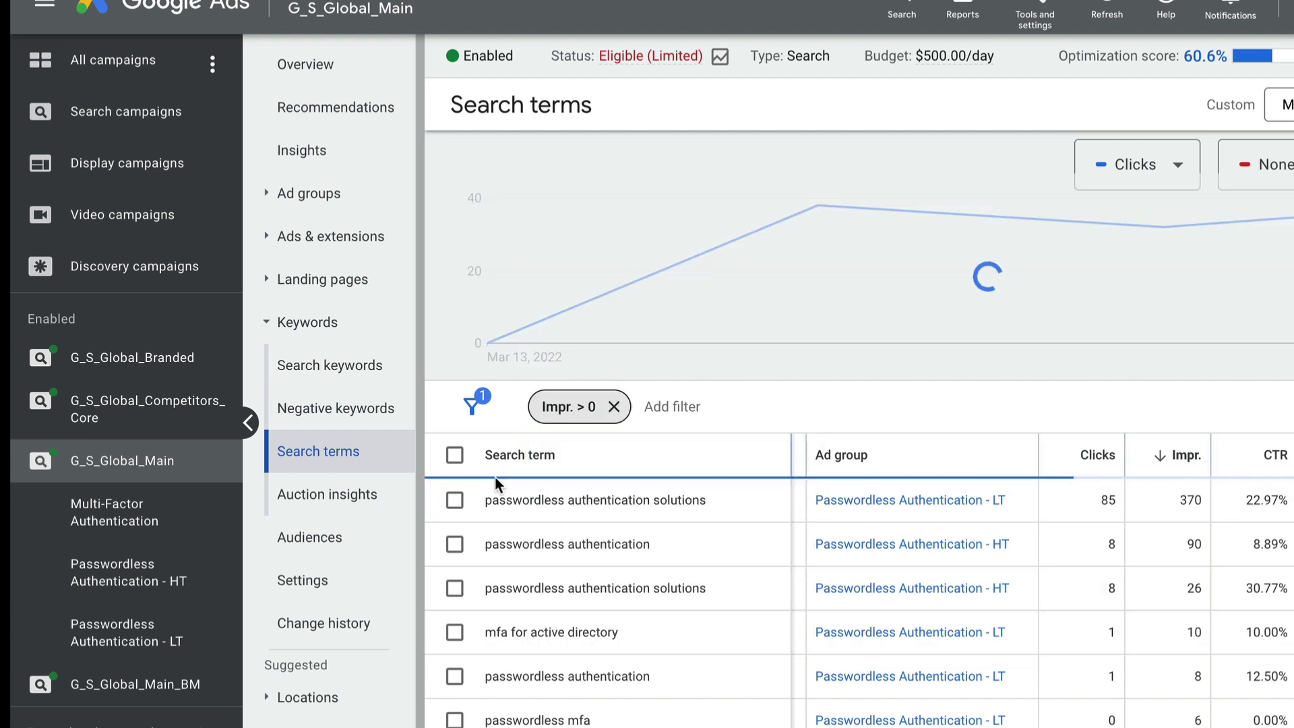
pyautogui.click(455, 454)
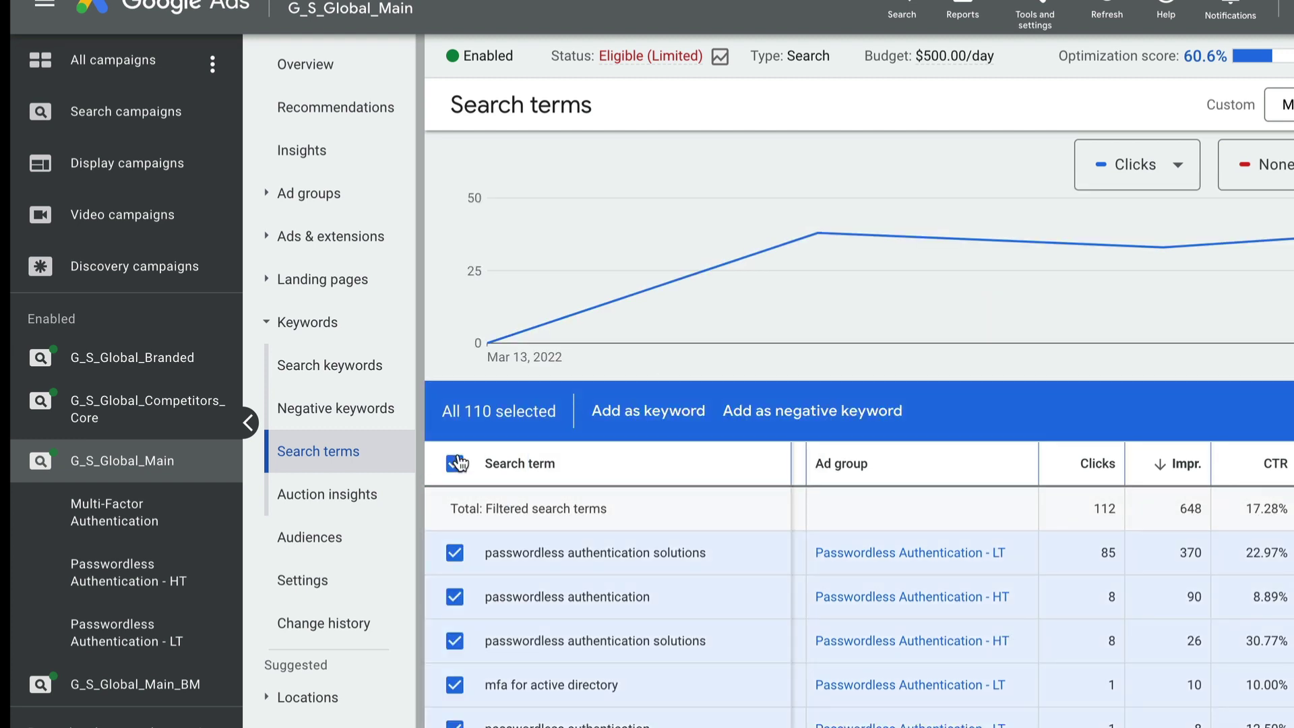
pyautogui.click(456, 463)
pyautogui.click(553, 424)
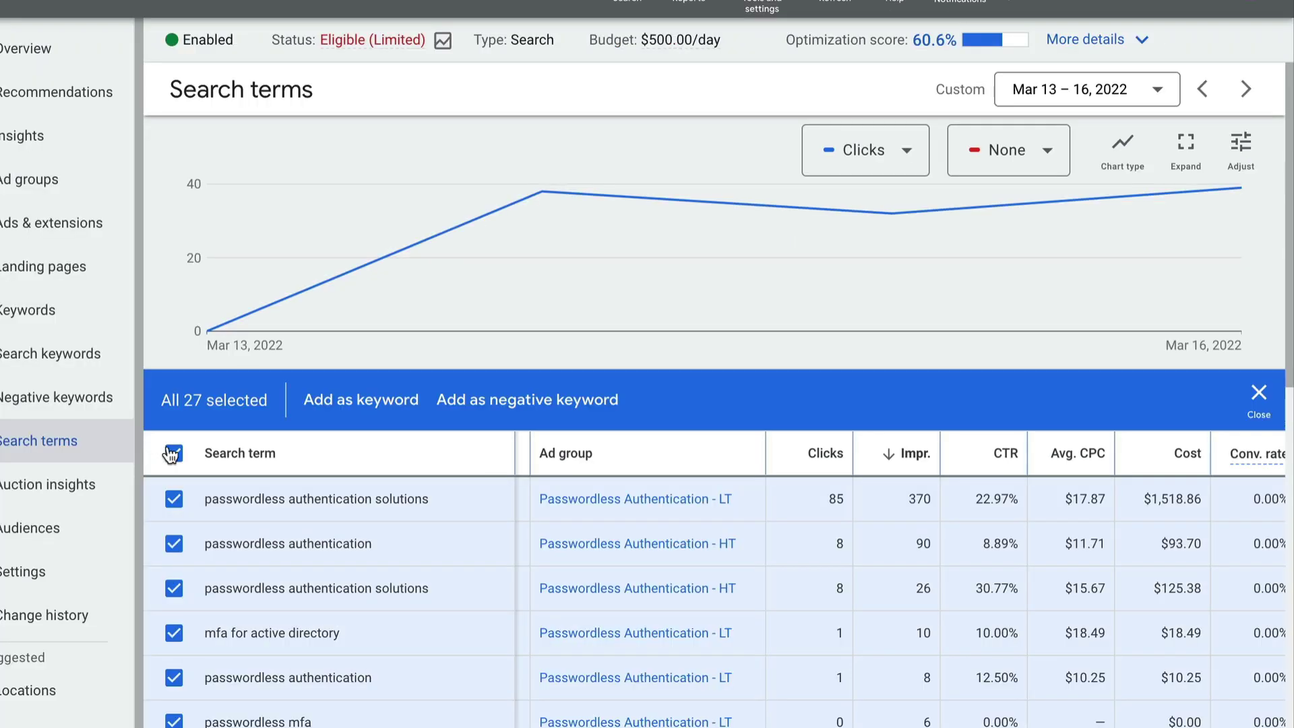
# Clear the term selection and download the search terms report as Excel .csv
pyautogui.click(173, 453)
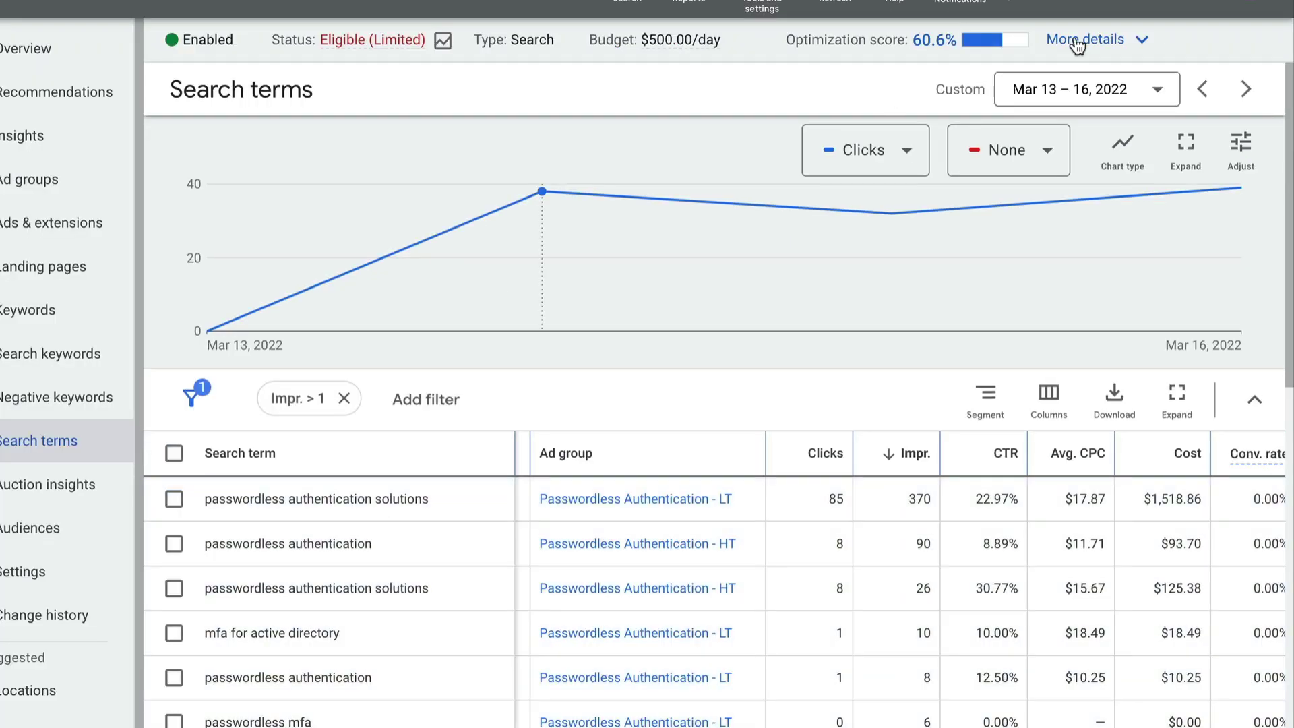
pyautogui.click(1130, 389)
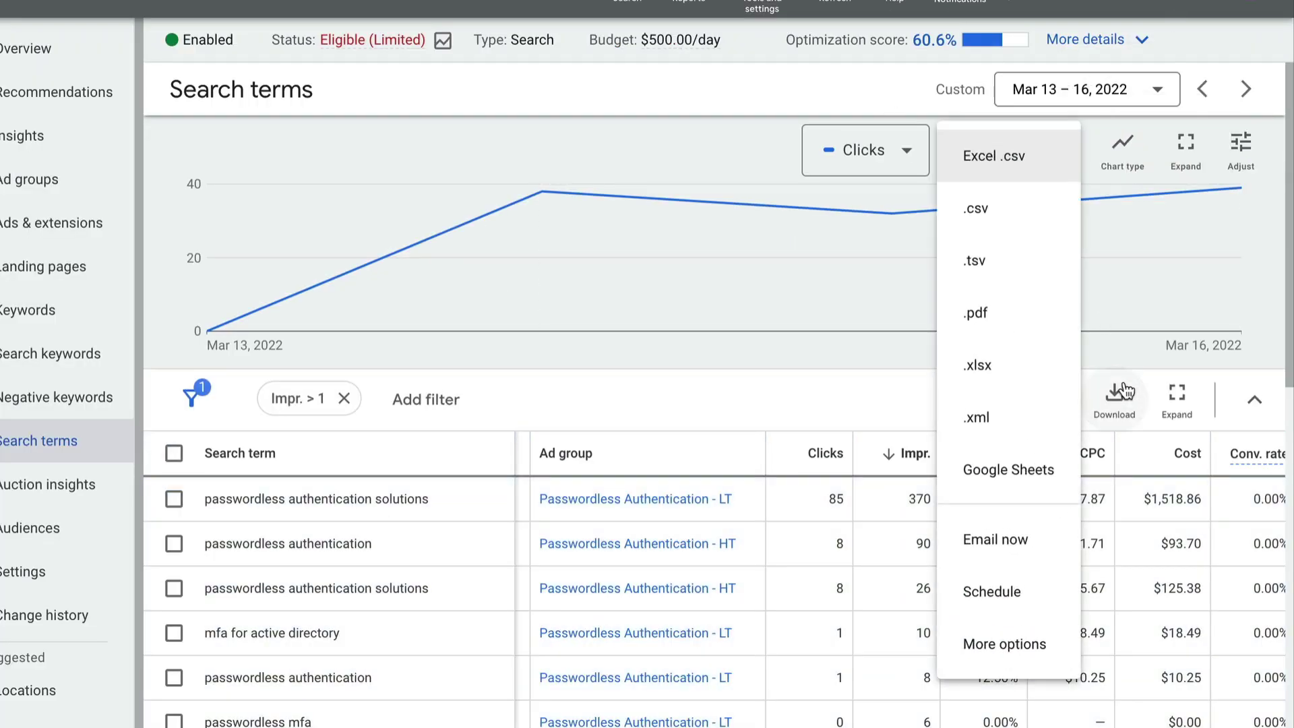
pyautogui.click(980, 142)
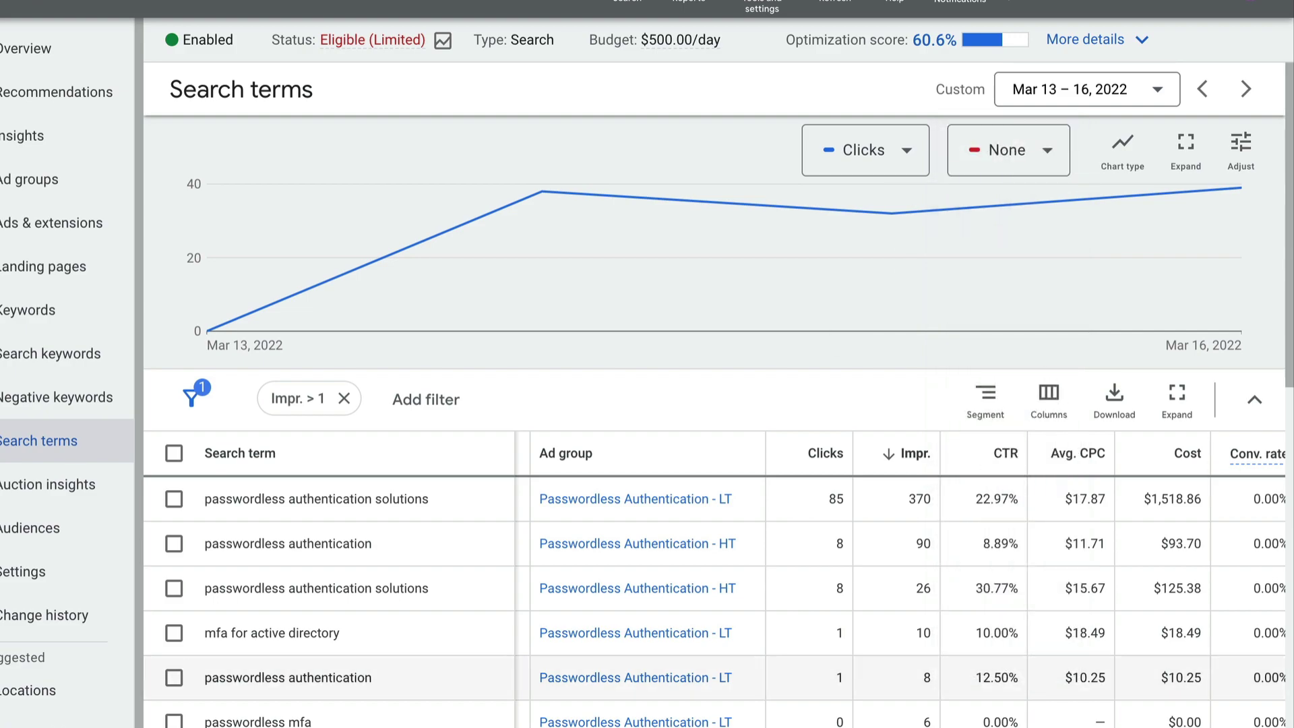